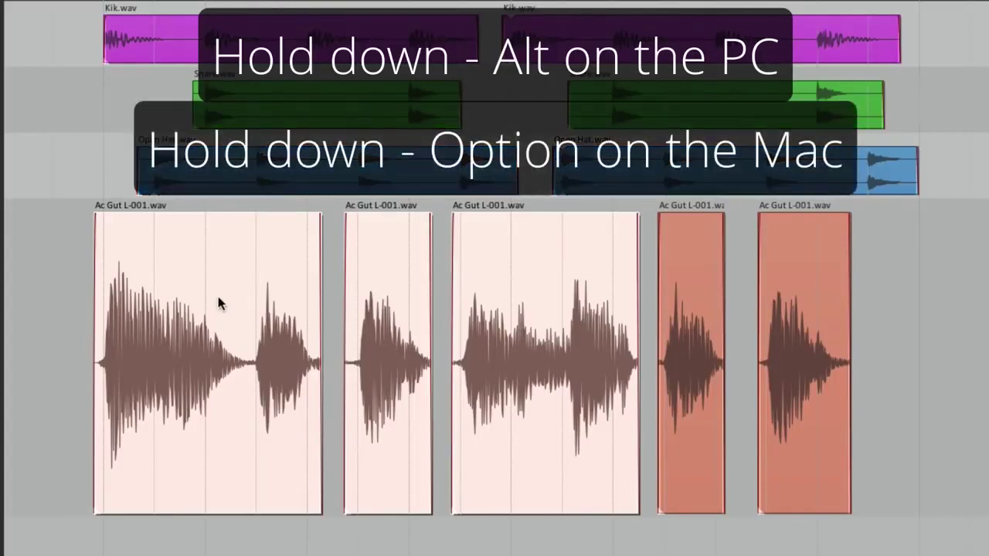
- Slip the audio content inside the three selected Ac Gut items together and clear the selection
drag(195, 290, 186, 316)
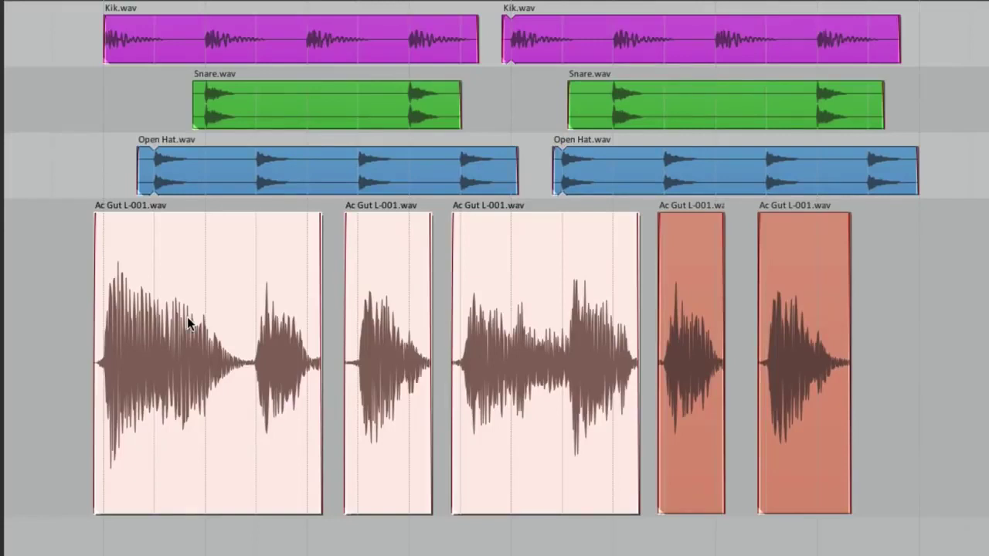
click(72, 265)
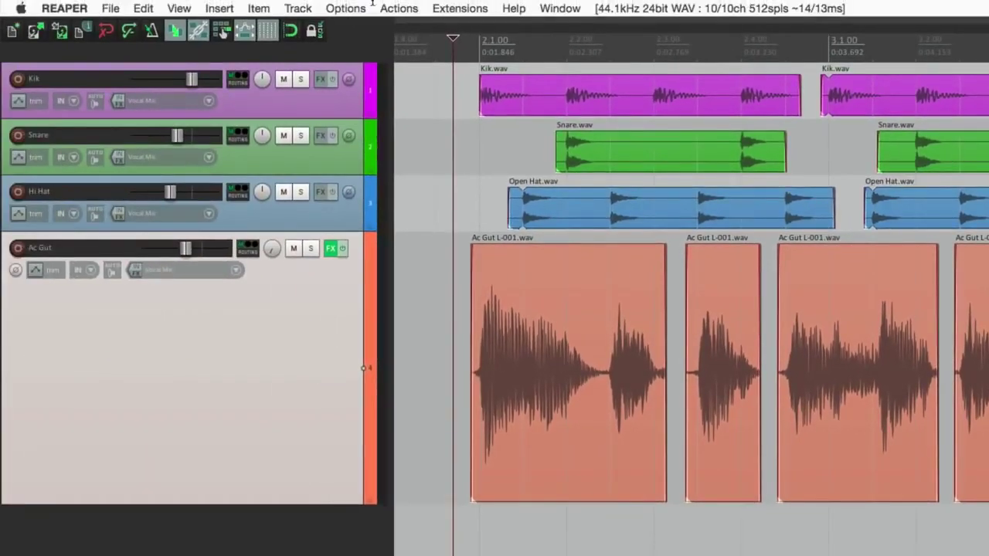
- Check the item grouping option and its matching toggle to see whether grouping is enabled
click(345, 8)
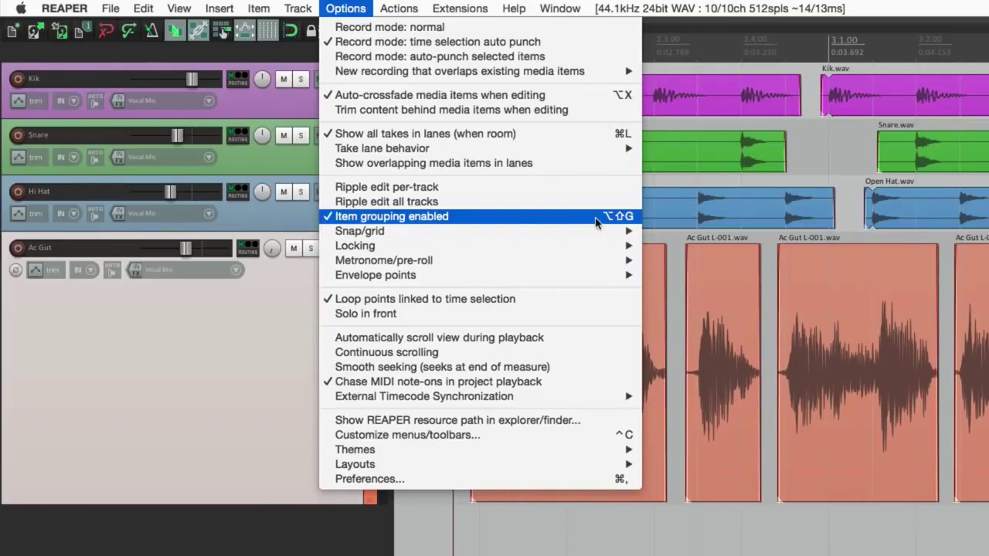
click(349, 8)
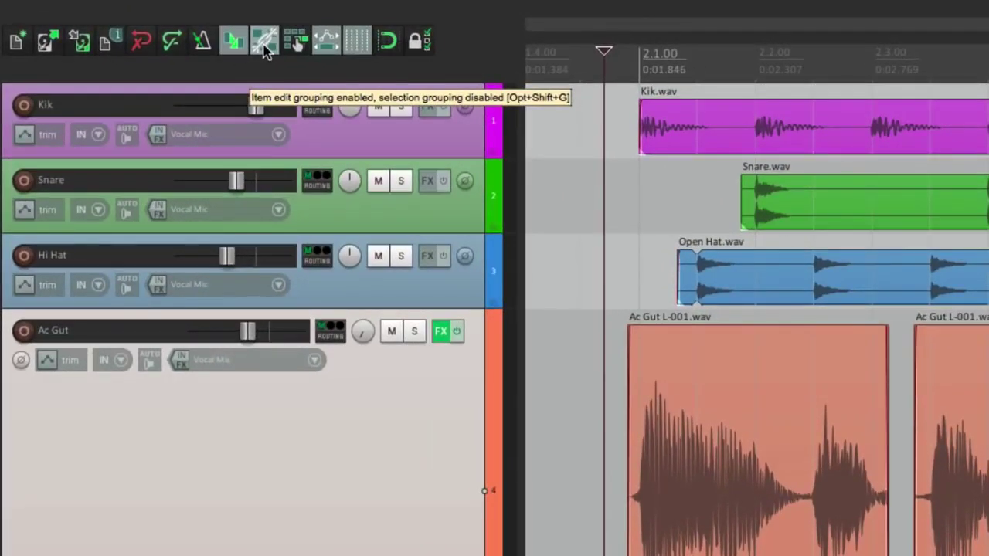
click(264, 42)
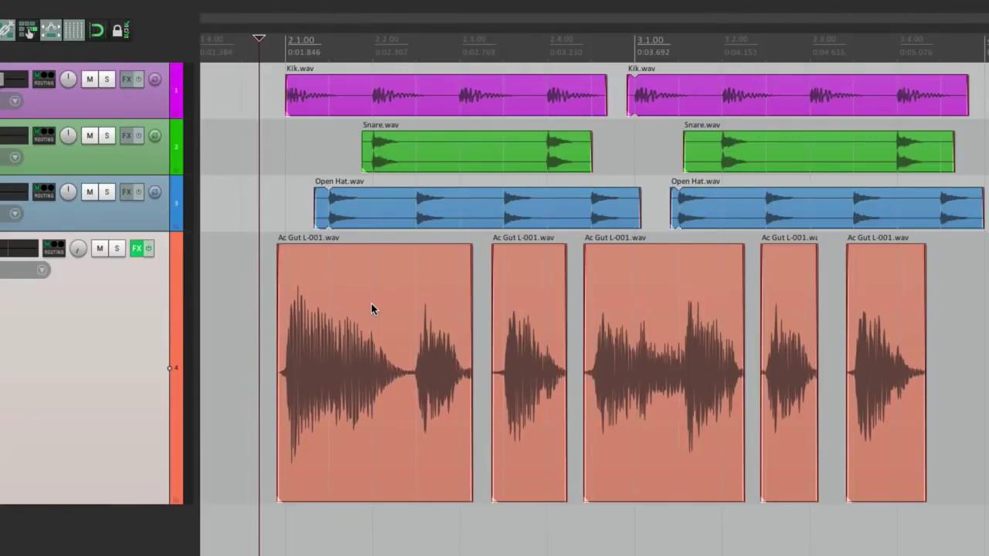
- Select the first three Ac Gut items as one continuous range and clear the selection
click(371, 309)
shift+click(618, 303)
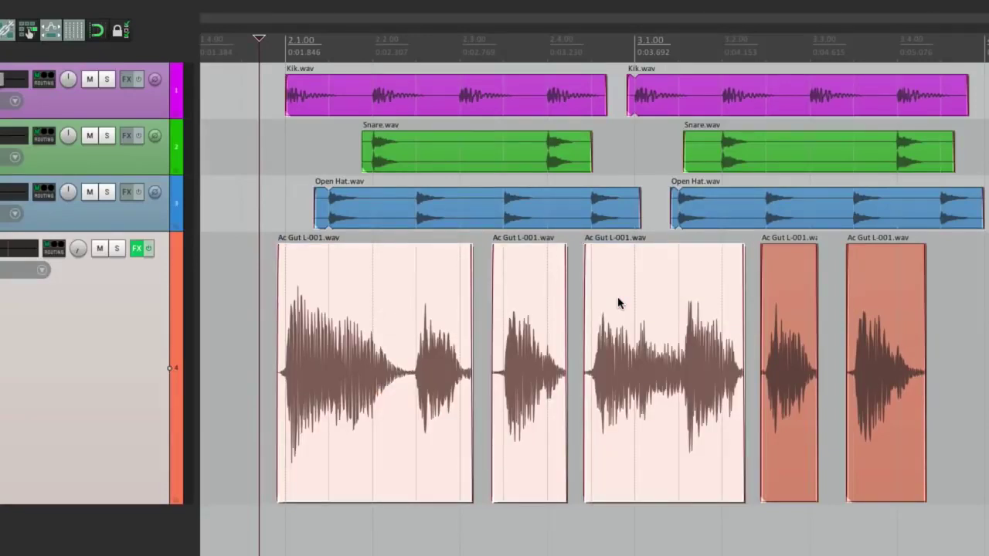
click(248, 311)
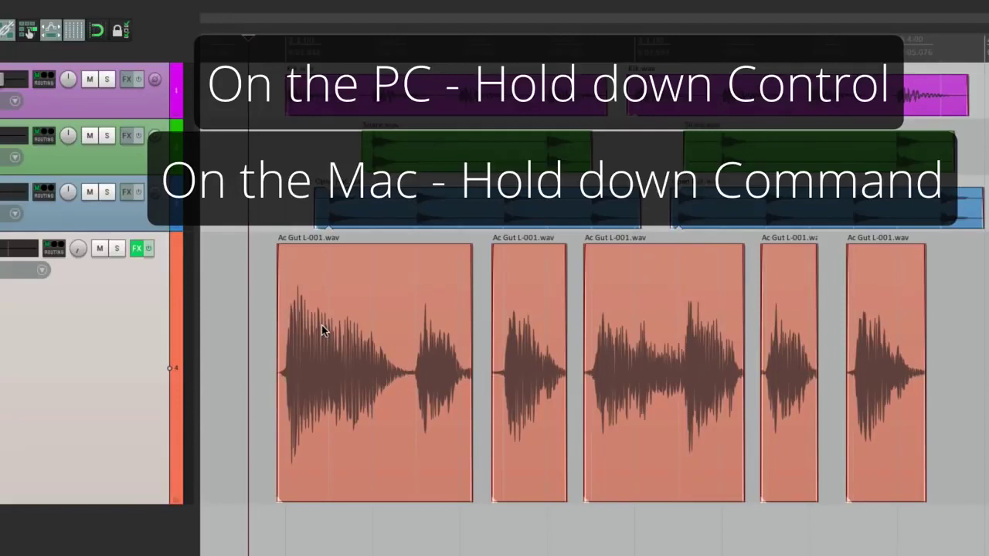
- Select only the first, third and fifth Ac Gut items, skipping the ones in between
ctrl+click(359, 300)
ctrl+click(624, 307)
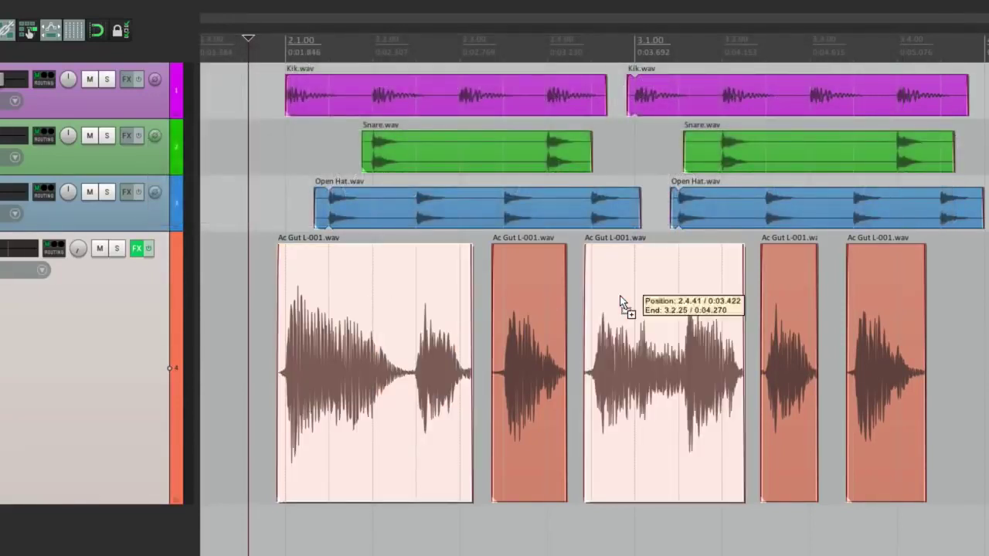
ctrl+click(861, 289)
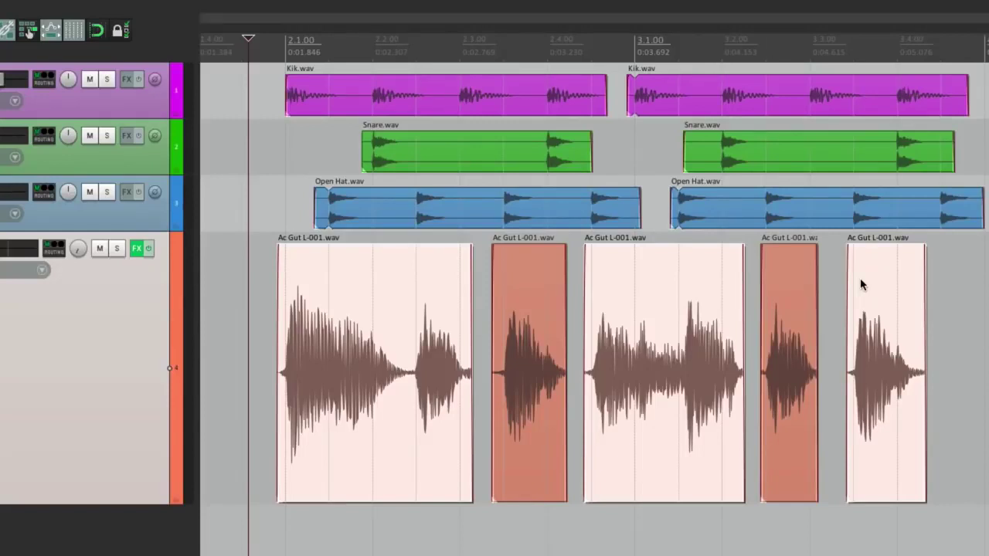
ctrl+click(882, 293)
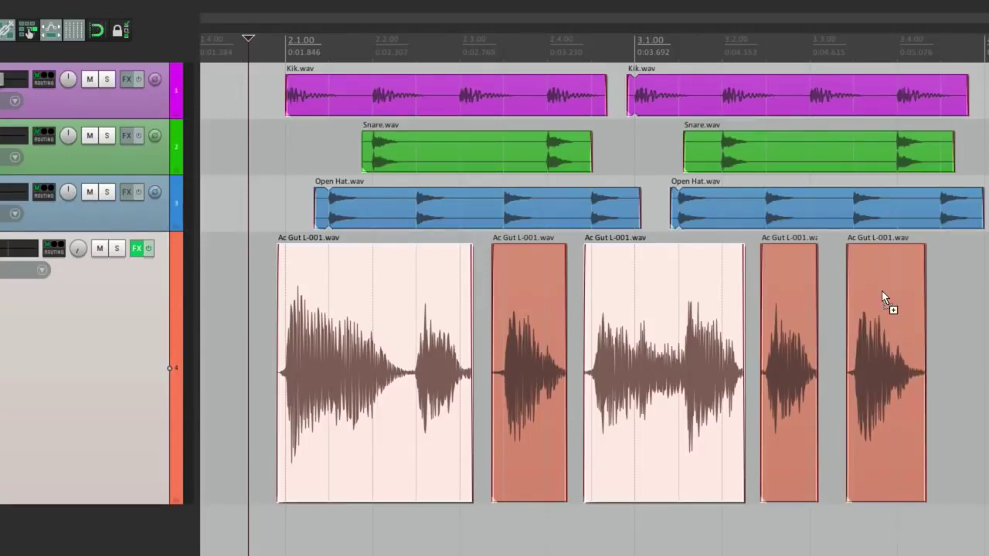
ctrl+click(881, 291)
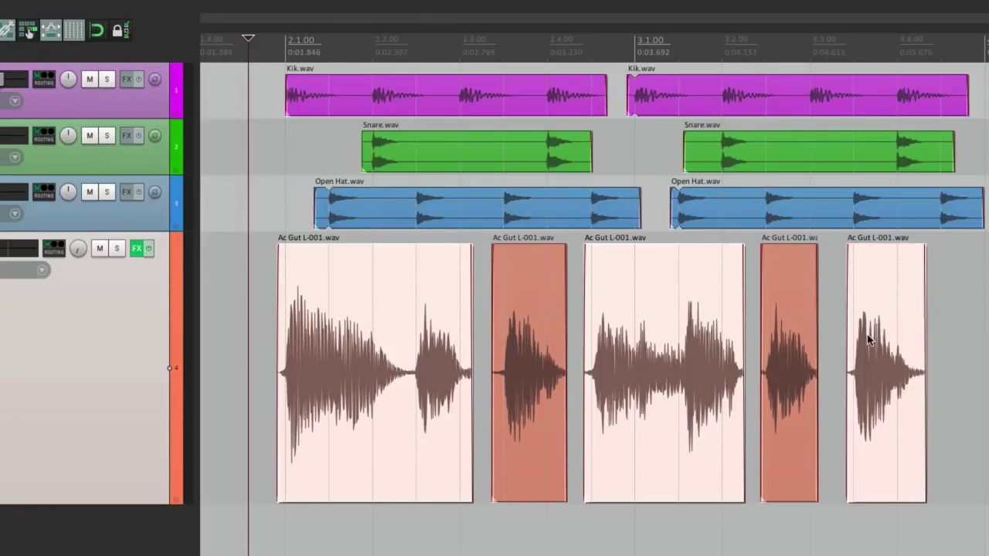
- Group the selected first, third and fifth Ac Gut items
right_click(433, 295)
mouse_move(446, 360)
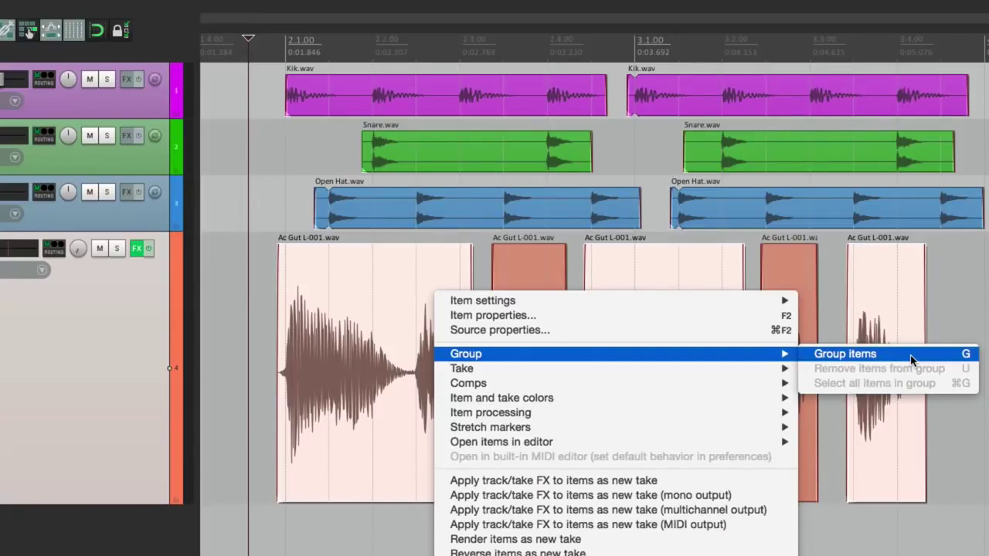
click(263, 337)
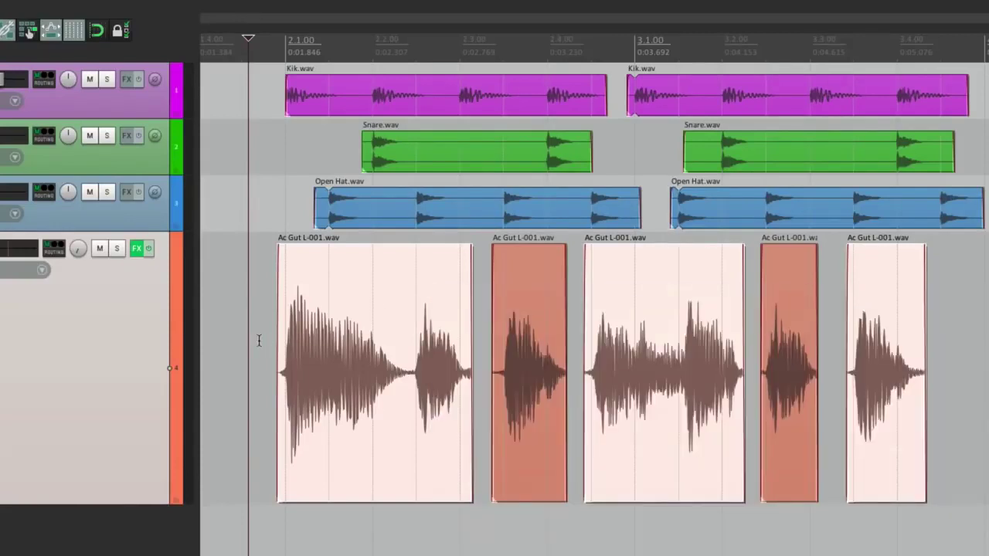
key(ctrl+g)
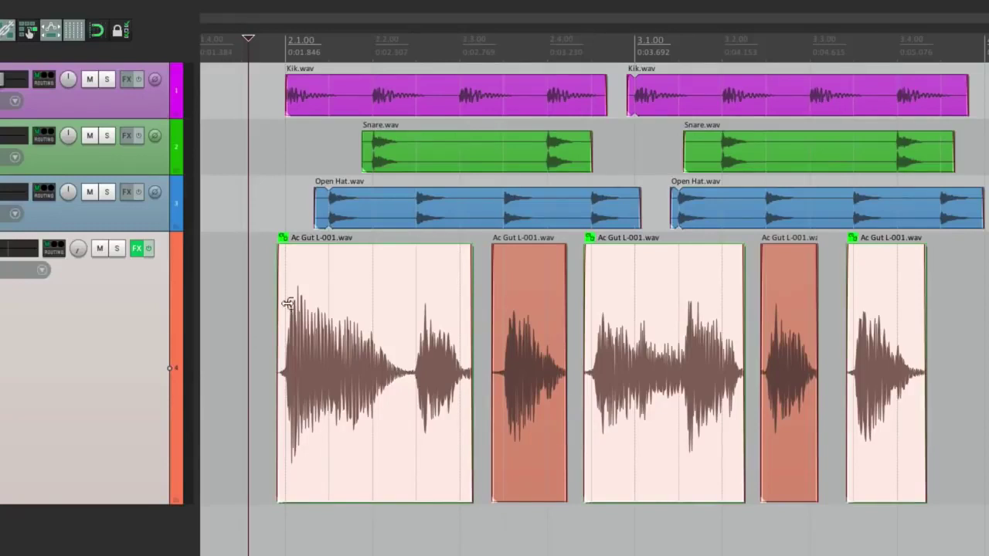
- Remove the first Ac Gut item from the group and nudge the remaining grouped items slightly earlier
click(283, 239)
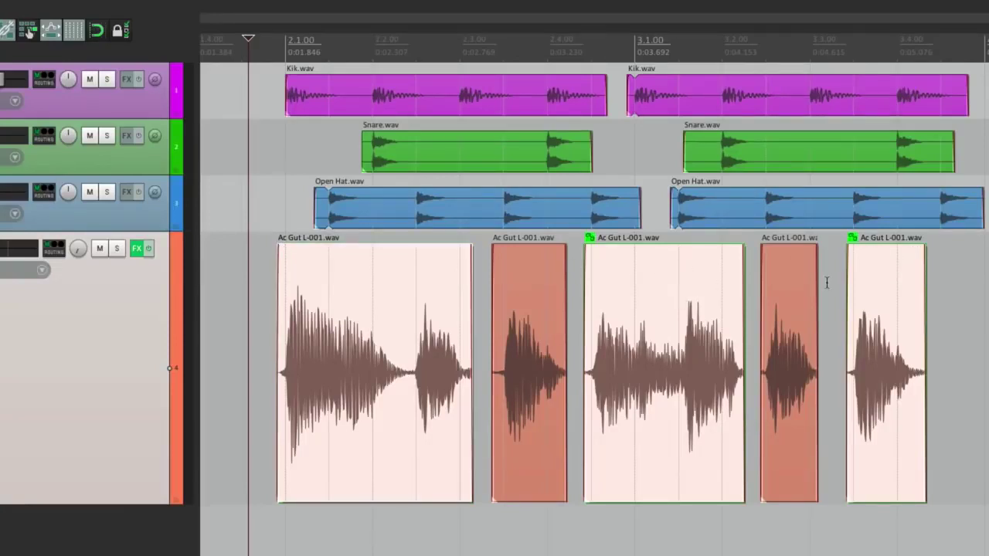
double_click(246, 330)
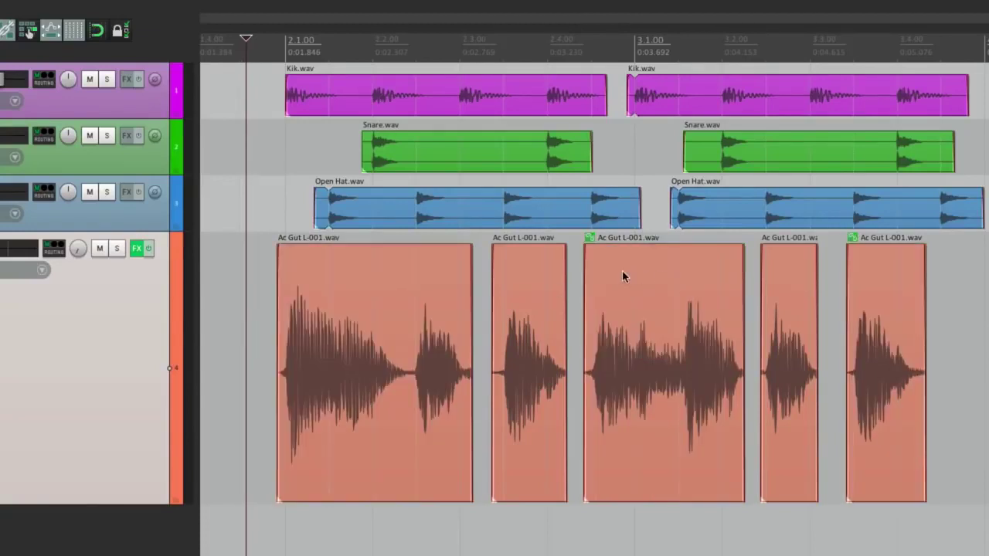
mouse_move(618, 280)
mouse_down()
mouse_move(633, 276)
mouse_move(622, 281)
mouse_up()
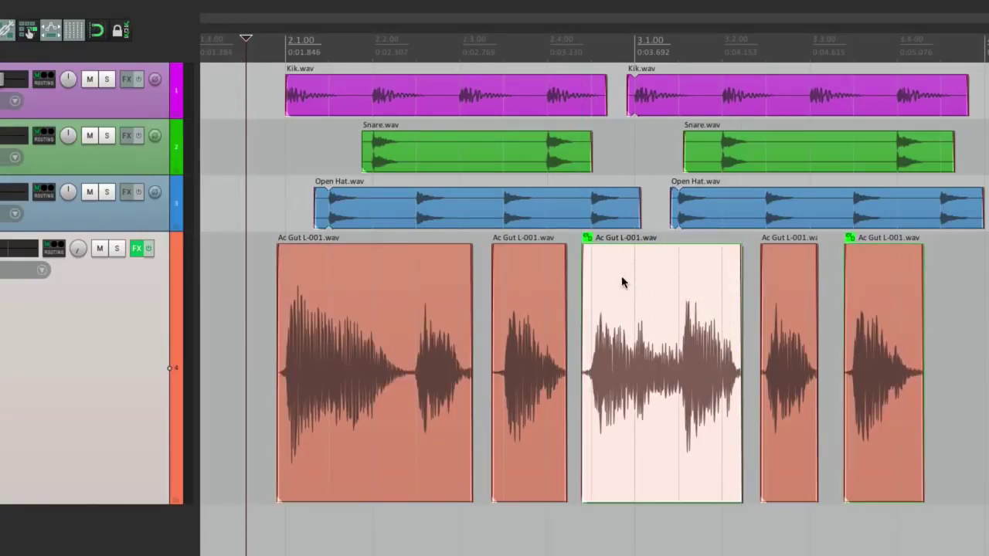
- Ungroup the third and fifth Ac Gut items, then group them together with the first item and clear the selection
click(588, 240)
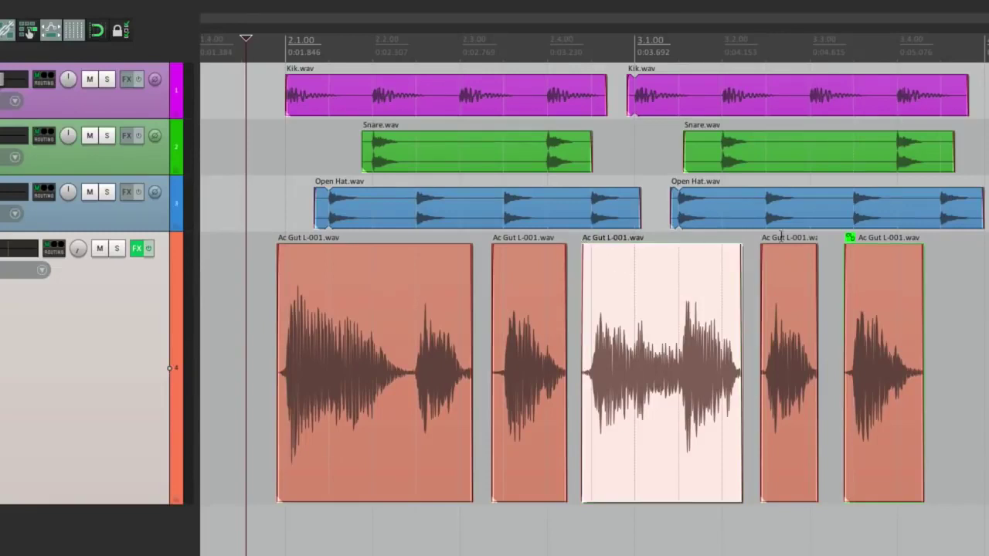
click(854, 238)
click(408, 387)
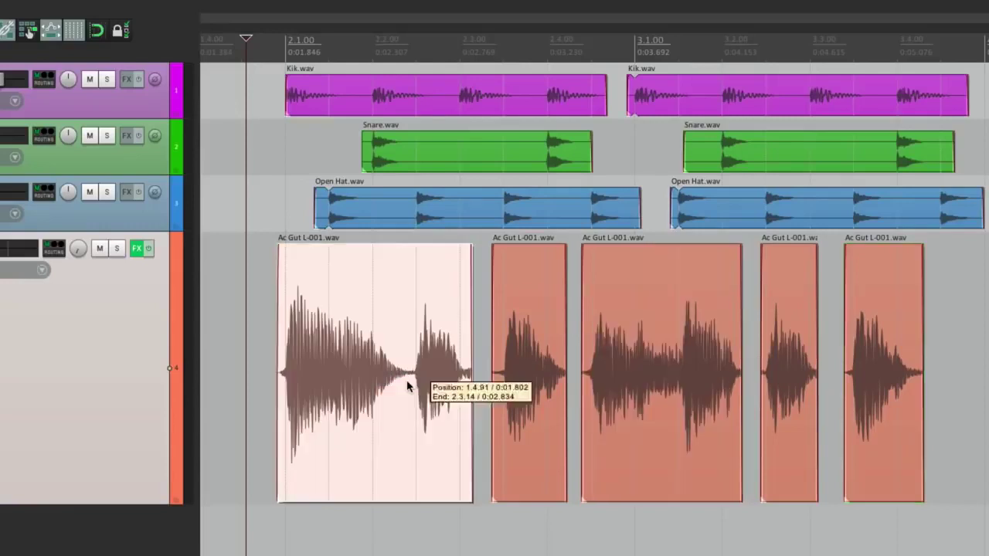
ctrl+click(654, 376)
ctrl+click(861, 342)
key(ctrl+g)
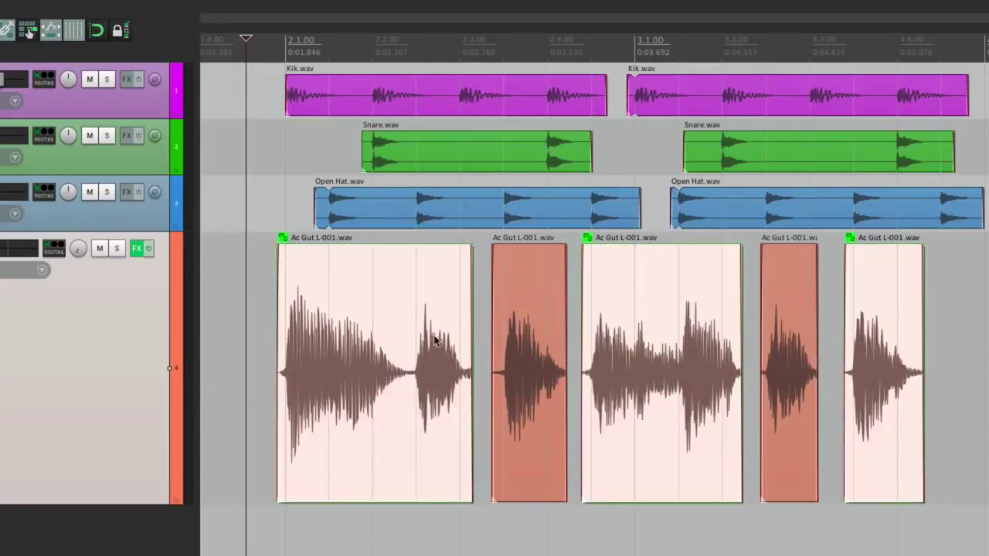
click(247, 328)
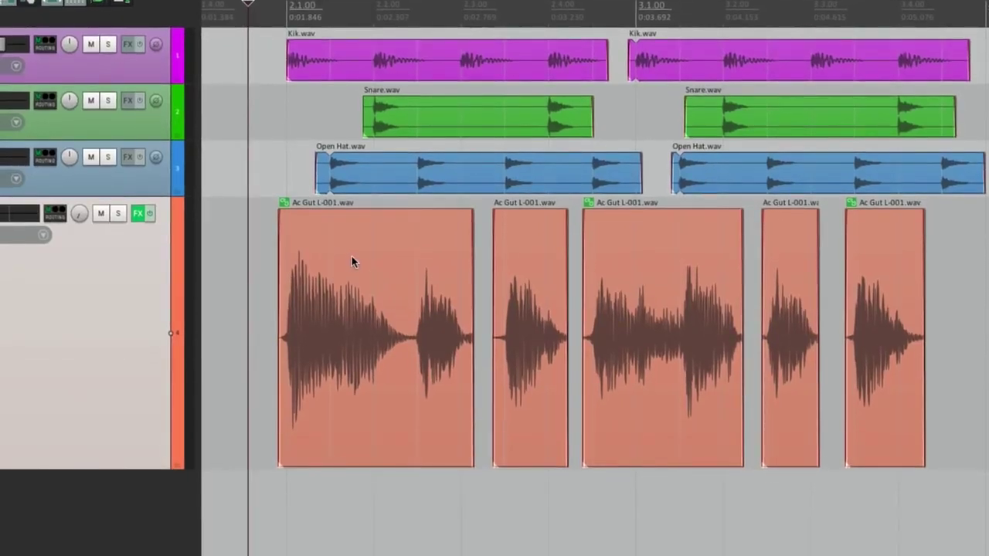
- Try moving and copying the first grouped Ac Gut item, undo the copy and move the group back to its starting position
drag(353, 262, 740, 269)
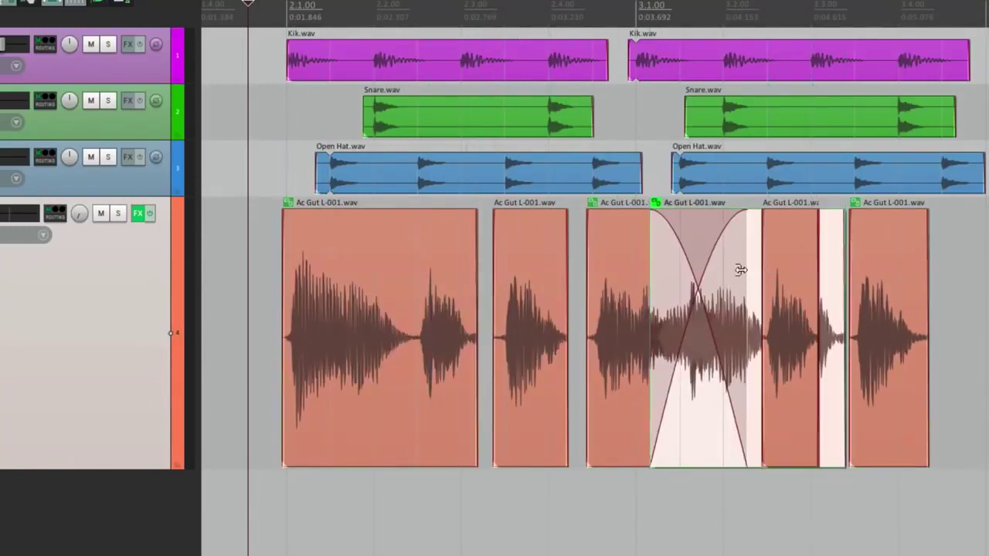
key(ctrl+z)
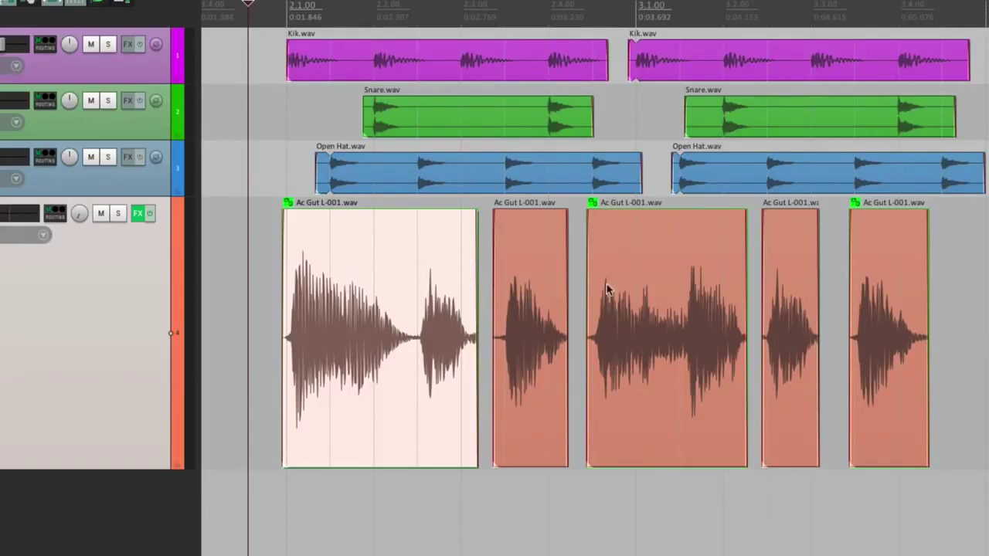
click(663, 290)
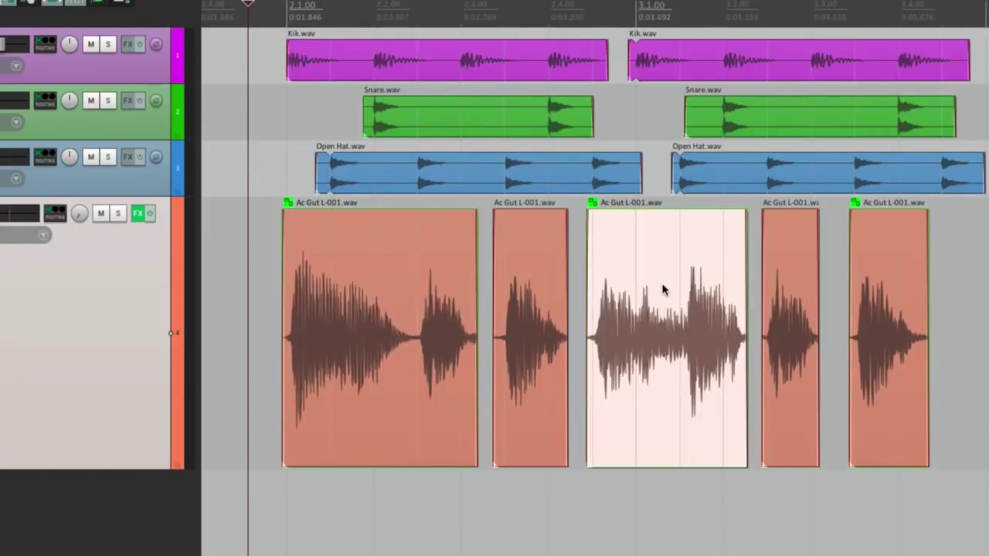
click(399, 294)
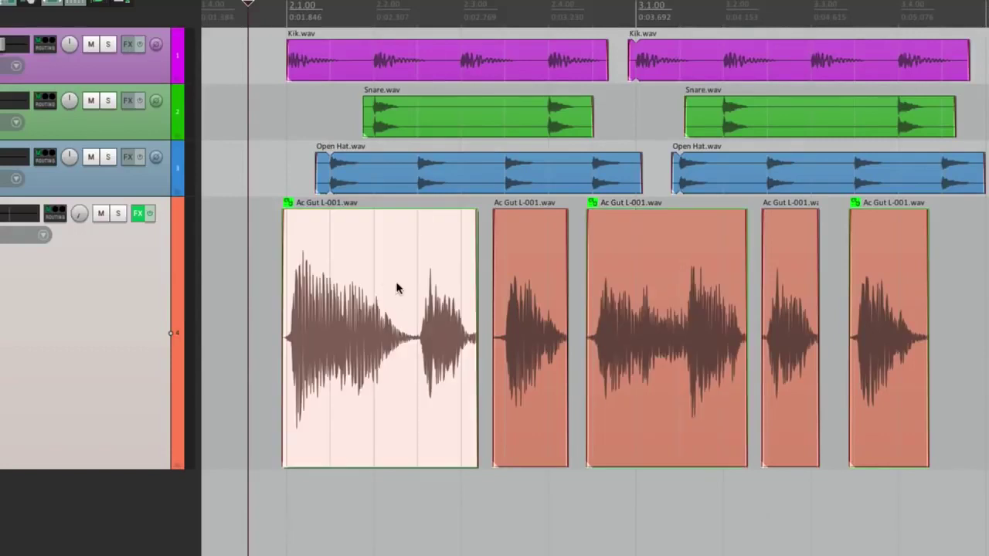
drag(382, 276, 384, 362)
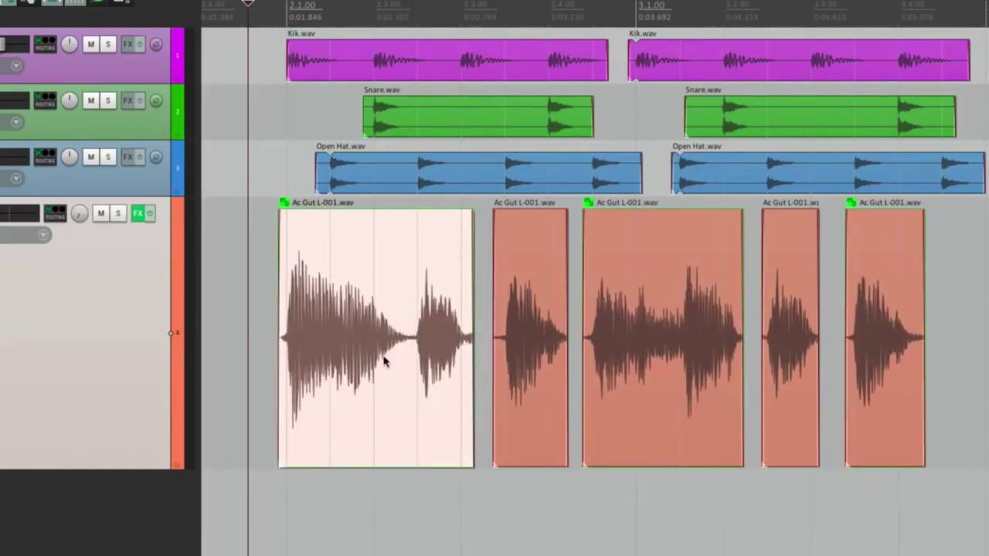
- Delete the first Ac Gut item, undo the deletion and extend that item's start edge slightly earlier
key(Delete)
key(ctrl+z)
mouse_move(277, 294)
mouse_down()
mouse_move(379, 288)
mouse_move(271, 294)
mouse_up()
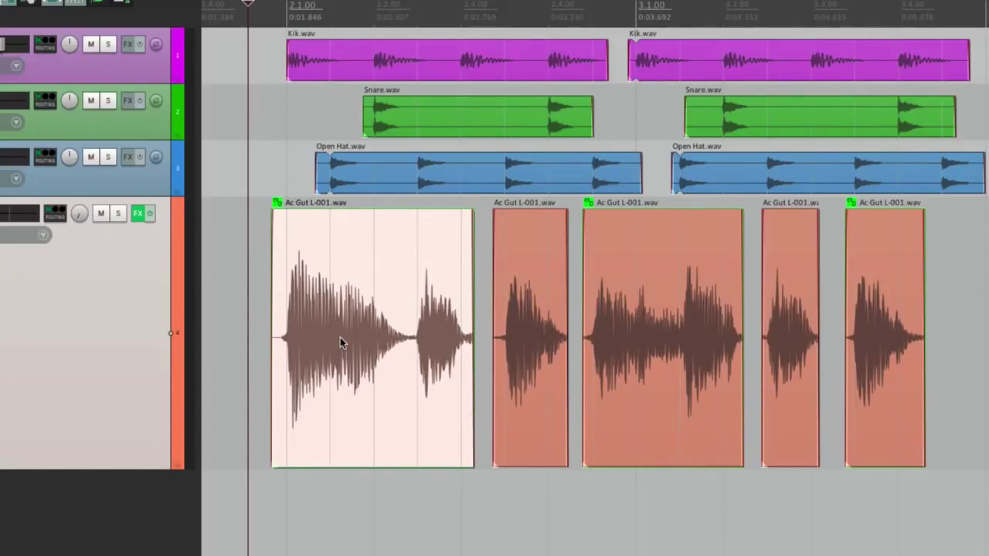
- Select all items in the first Ac Gut item's group and extend their start edges earlier together
right_click(361, 284)
mouse_move(371, 346)
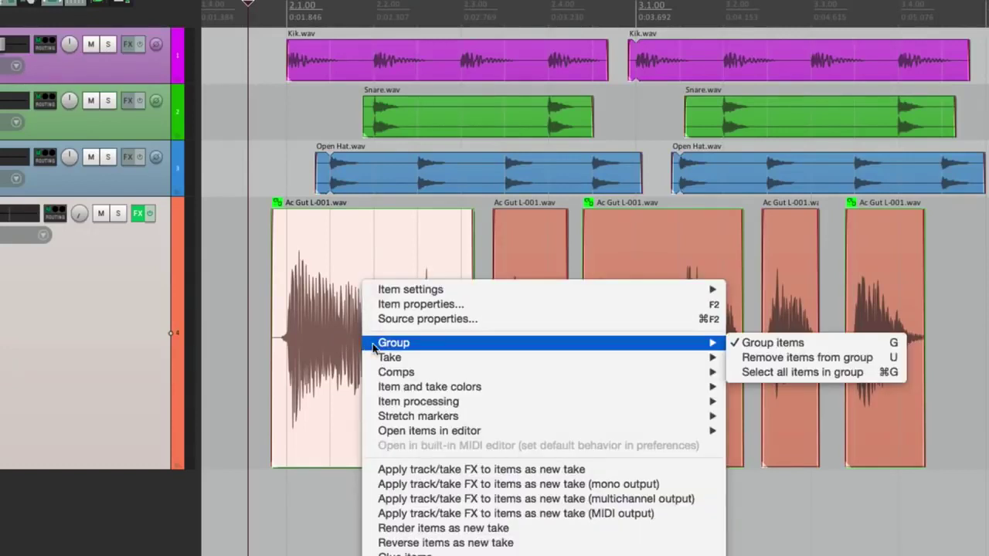
click(739, 372)
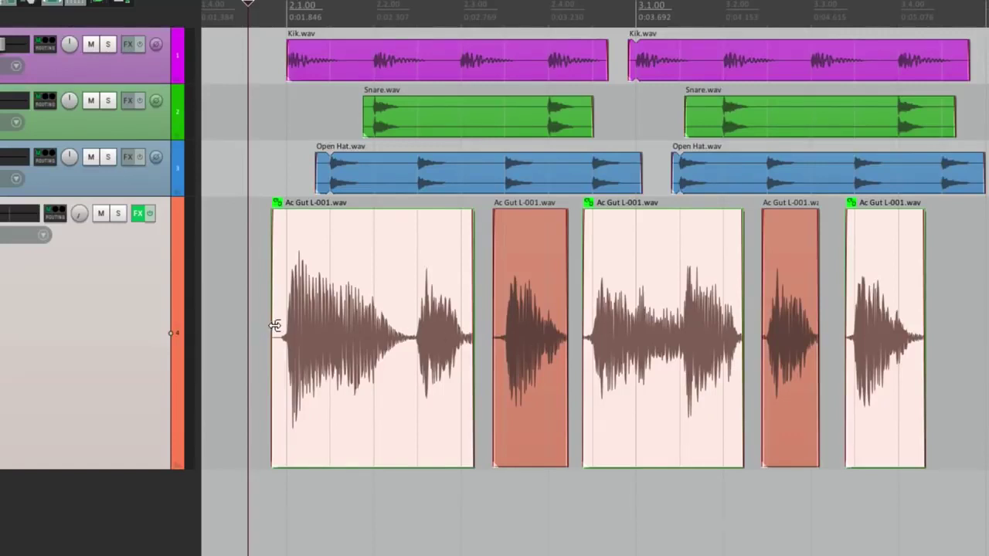
drag(276, 324, 298, 325)
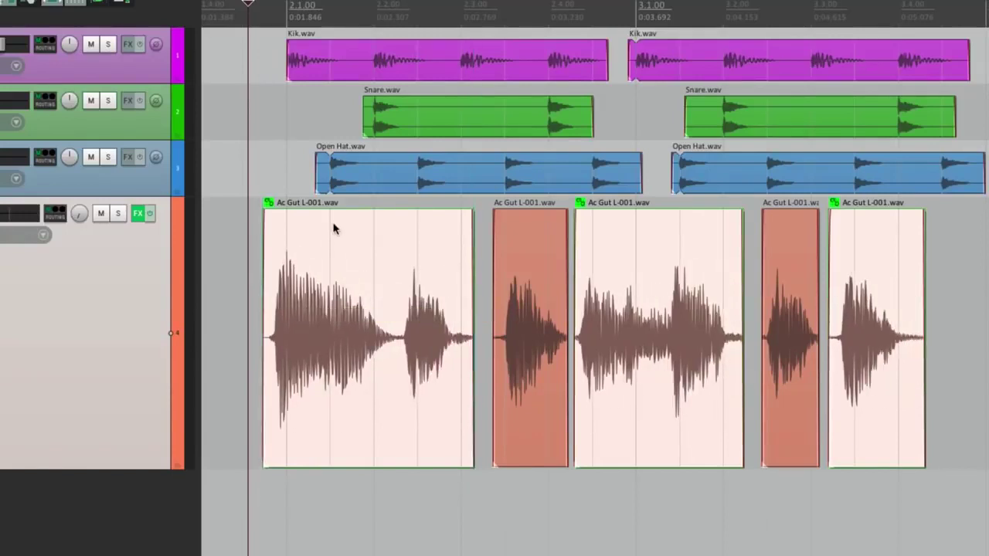
- Try slipping the audio content inside the selected grouped Ac Gut items and undo the change
mouse_move(348, 209)
mouse_down()
mouse_move(364, 309)
mouse_move(355, 213)
mouse_up()
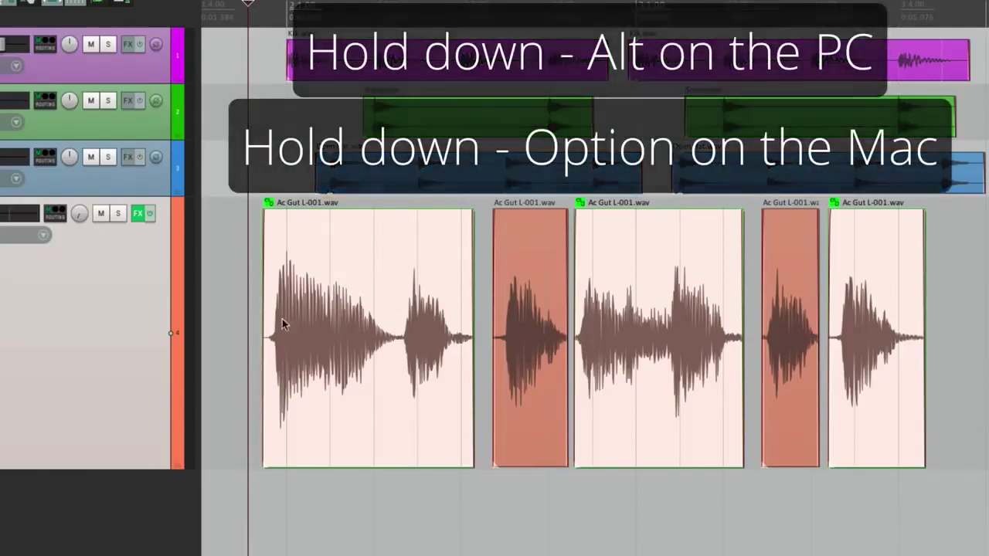
drag(259, 327, 296, 333)
key(ctrl+z)
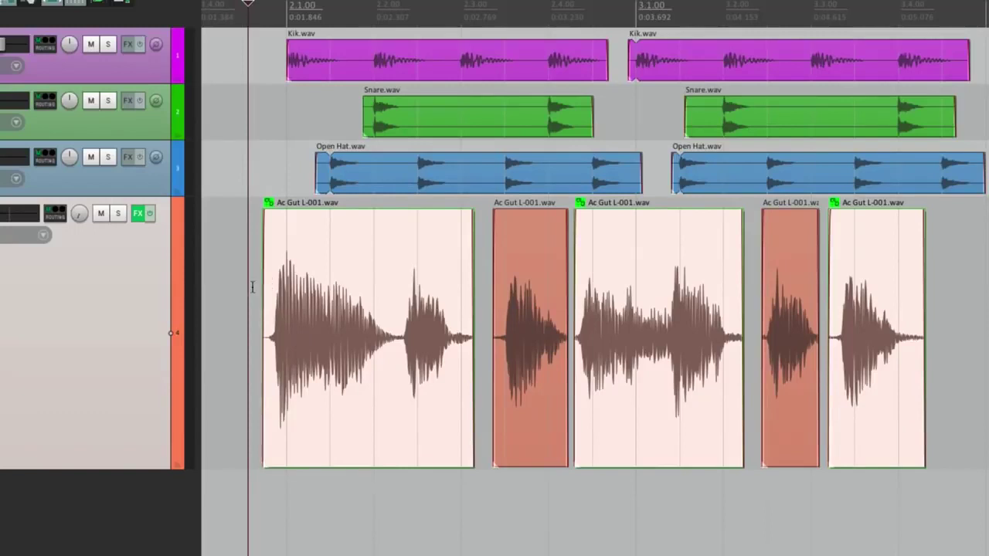
- Review the grouping commands available for the first Ac Gut item, including Select all items in group, and clear the selection
click(296, 333)
ctrl+click(370, 248)
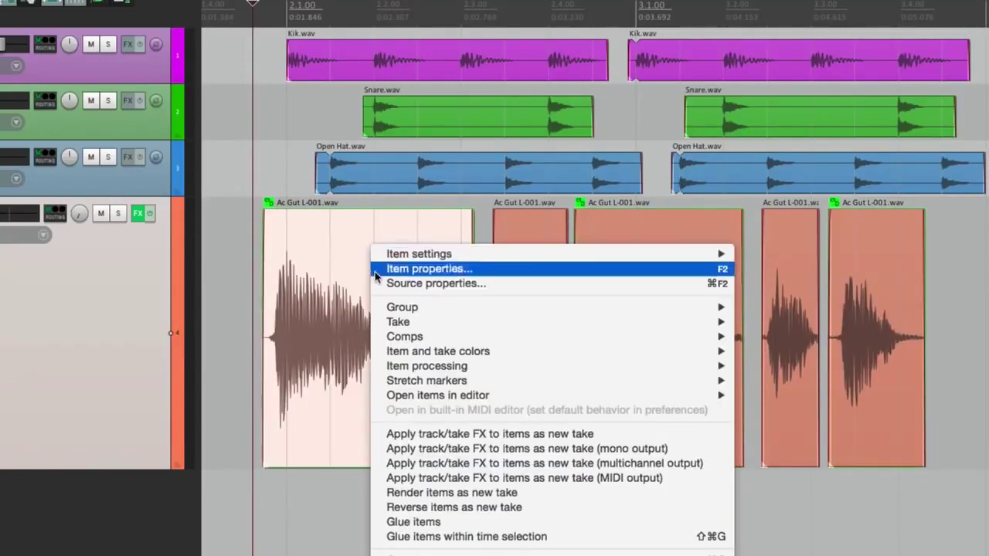
mouse_move(383, 308)
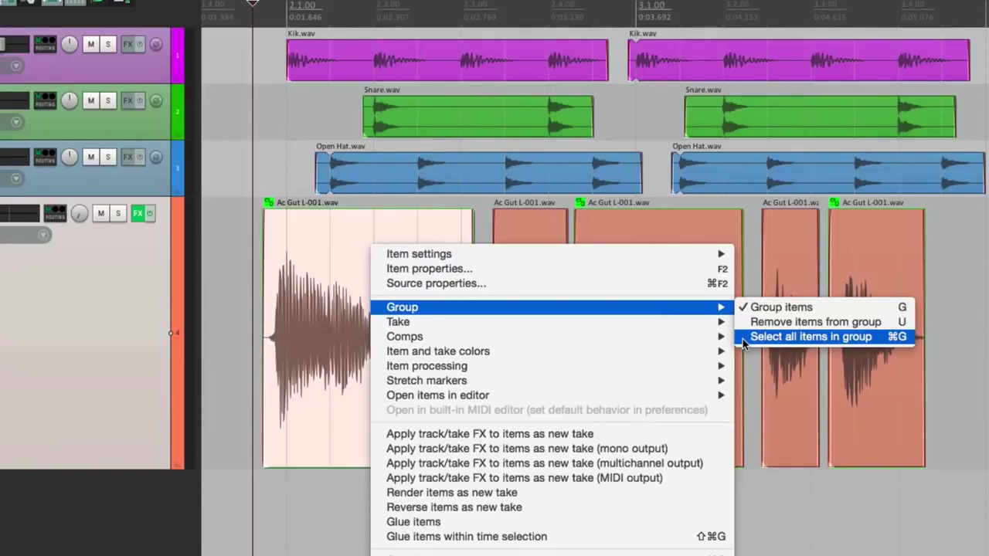
click(226, 304)
click(226, 304)
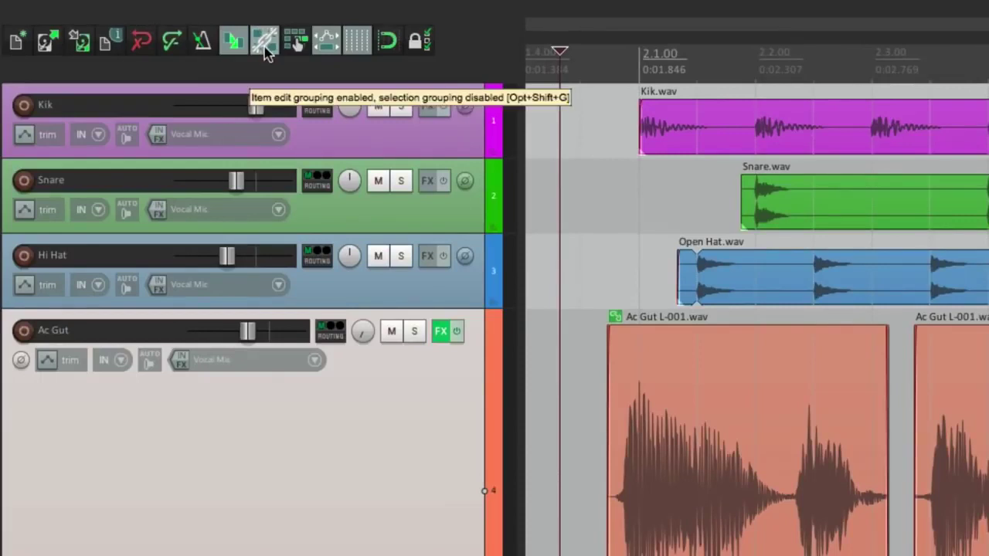
- Enable selecting one item to select its whole group, and select the group through the first Ac Gut item
right_click(265, 51)
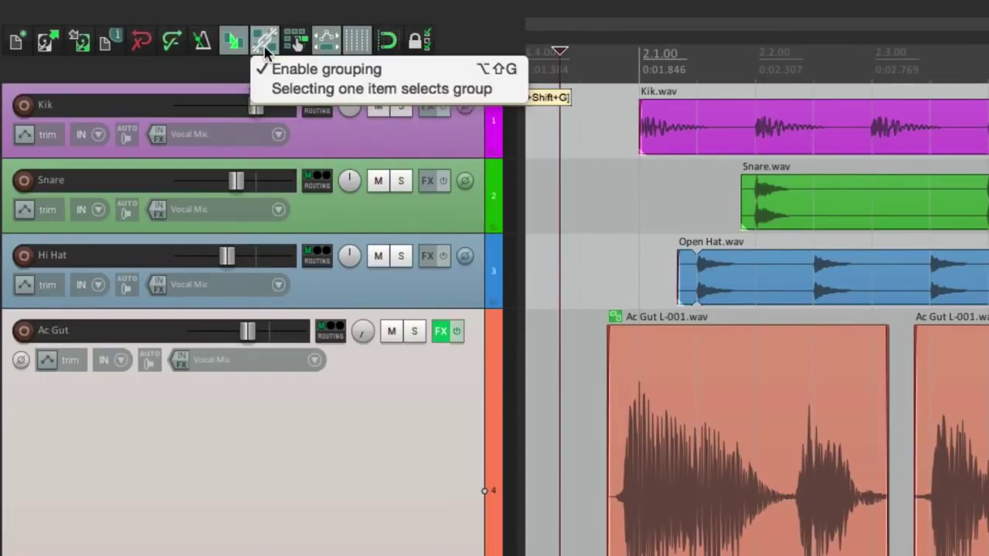
click(267, 91)
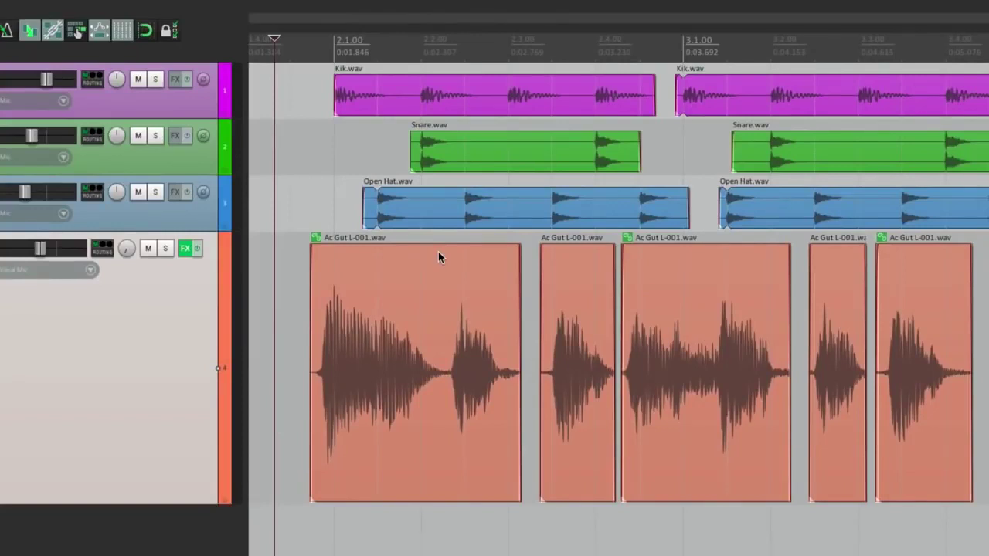
click(440, 274)
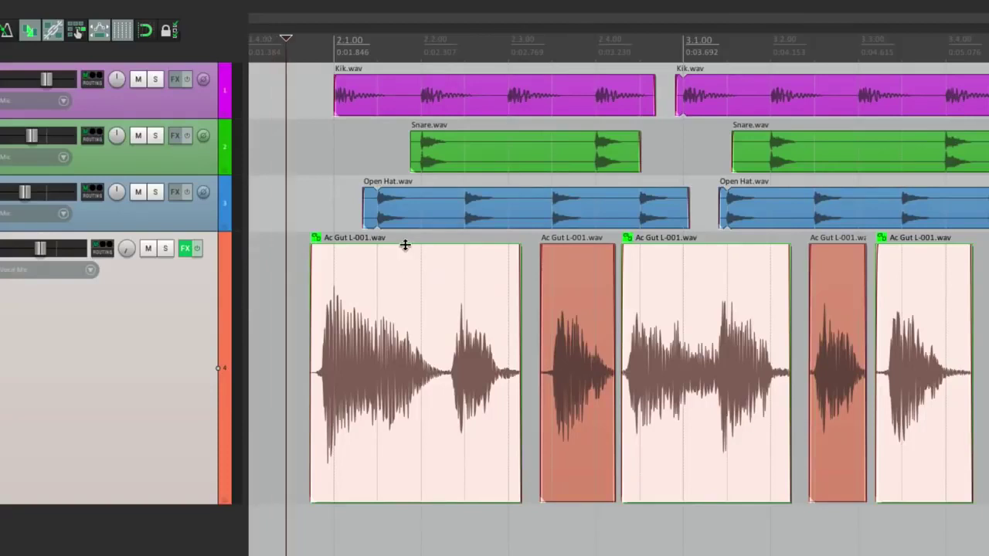
- Try copying the selected Ac Gut group further along the timeline and onto a new track, undoing the changes
drag(411, 246, 416, 203)
drag(436, 304, 988, 281)
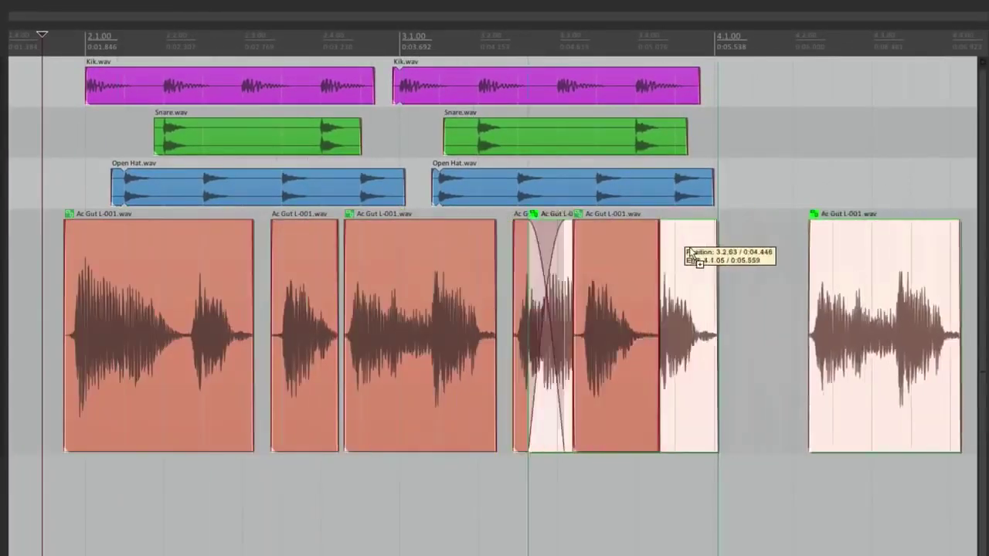
drag(690, 253, 780, 251)
key(ctrl+z)
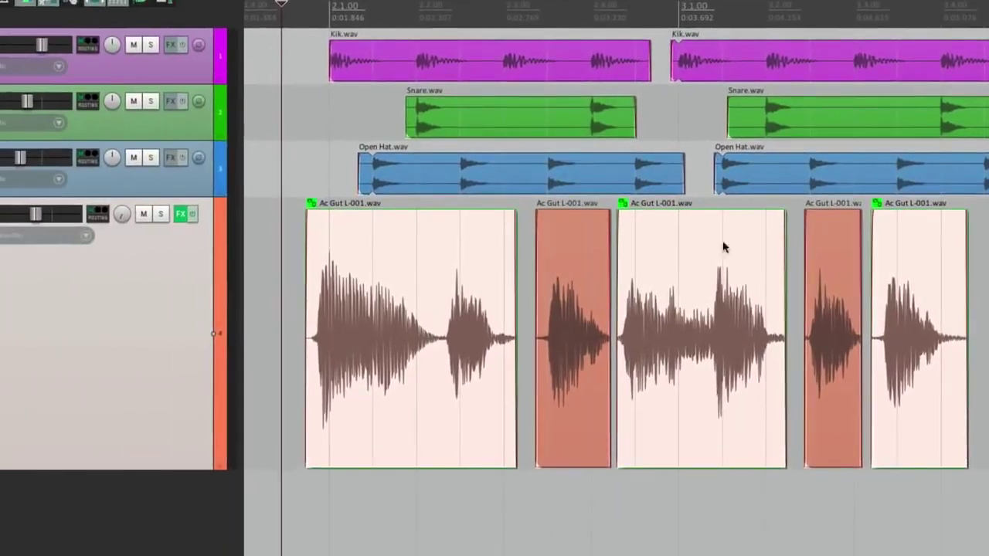
drag(427, 259, 461, 534)
key(ctrl+z)
- Try time-stretching the grouped Ac Gut items together from their start edges, undoing each attempt
drag(301, 324, 355, 340)
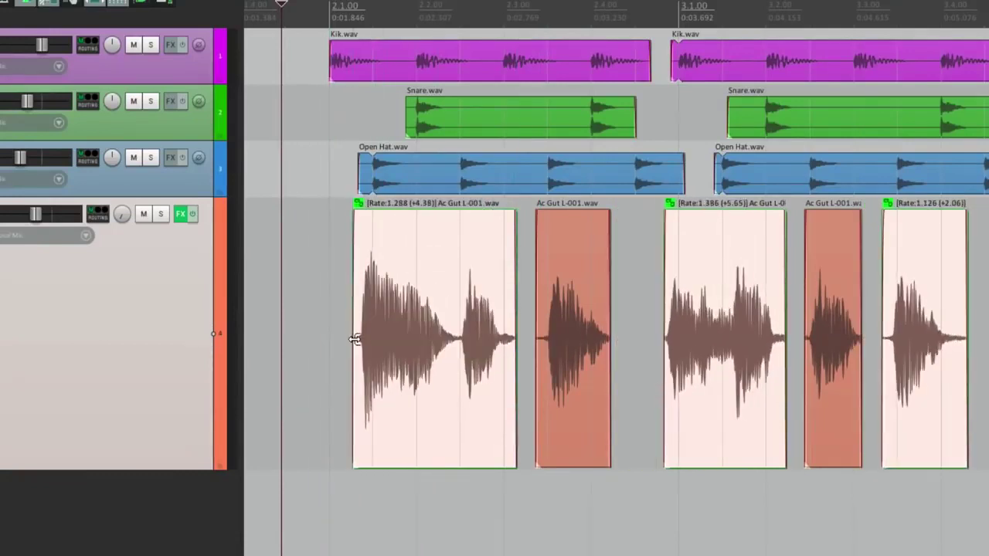
key(ctrl+z)
drag(304, 307, 361, 311)
key(ctrl+z)
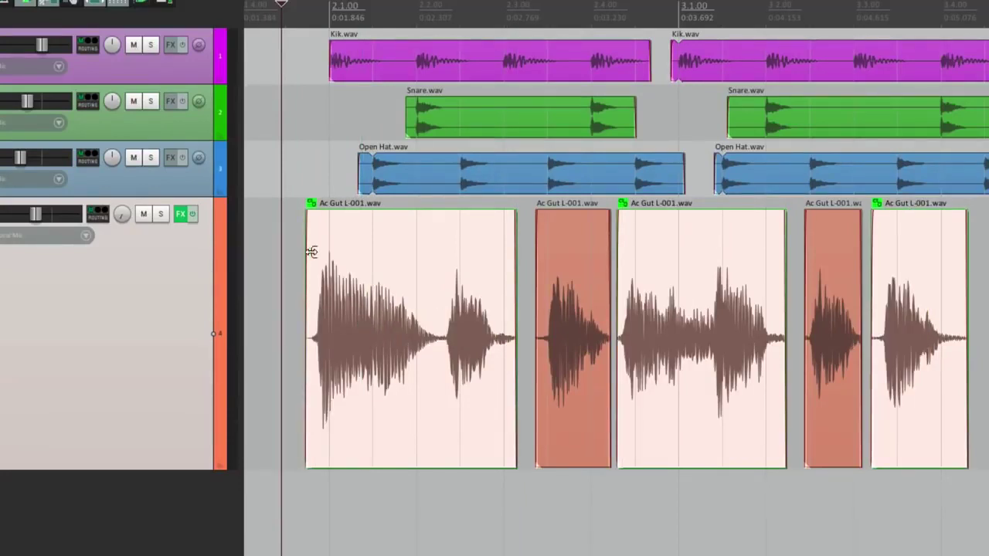
- Ungroup the first, third and fifth Ac Gut items and clear the selection
right_click(336, 244)
mouse_move(342, 304)
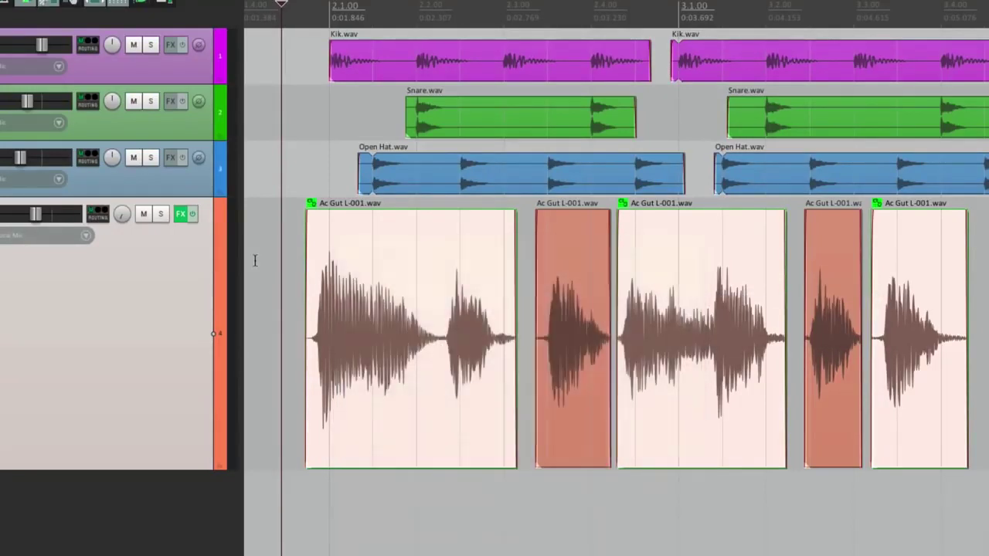
click(254, 259)
key(u)
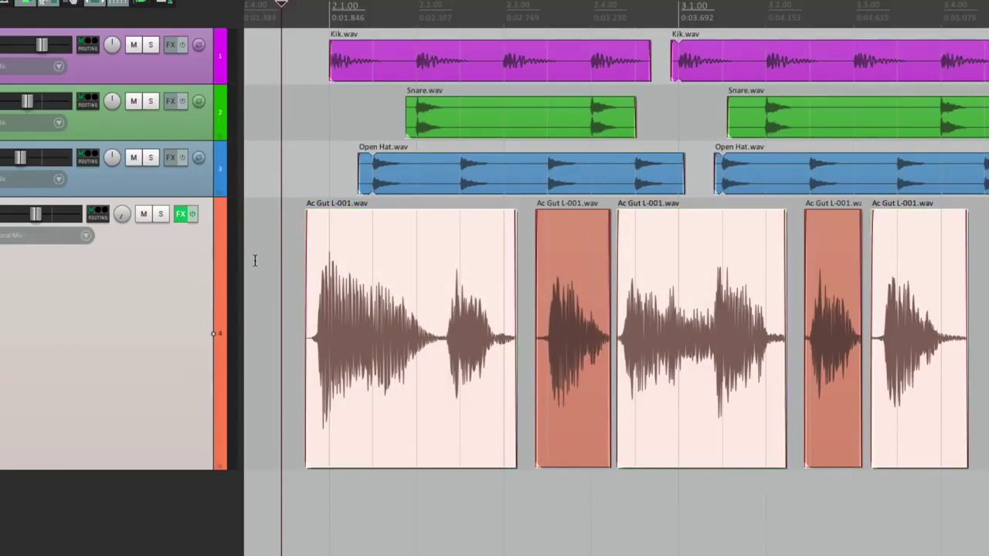
double_click(295, 238)
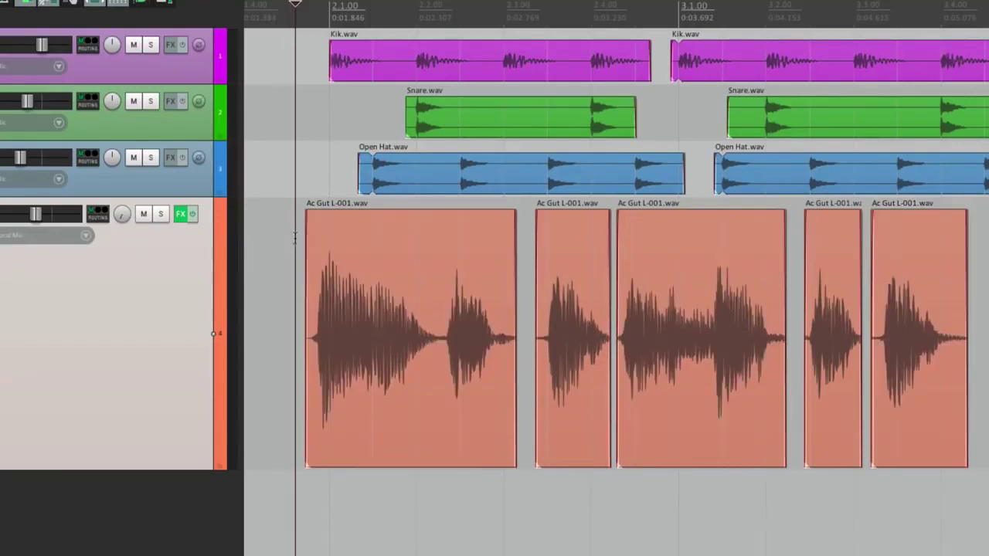
- Shift the first Ac Gut item slightly later, regroup it with the third and fifth items, and move them as a group
drag(354, 248, 369, 282)
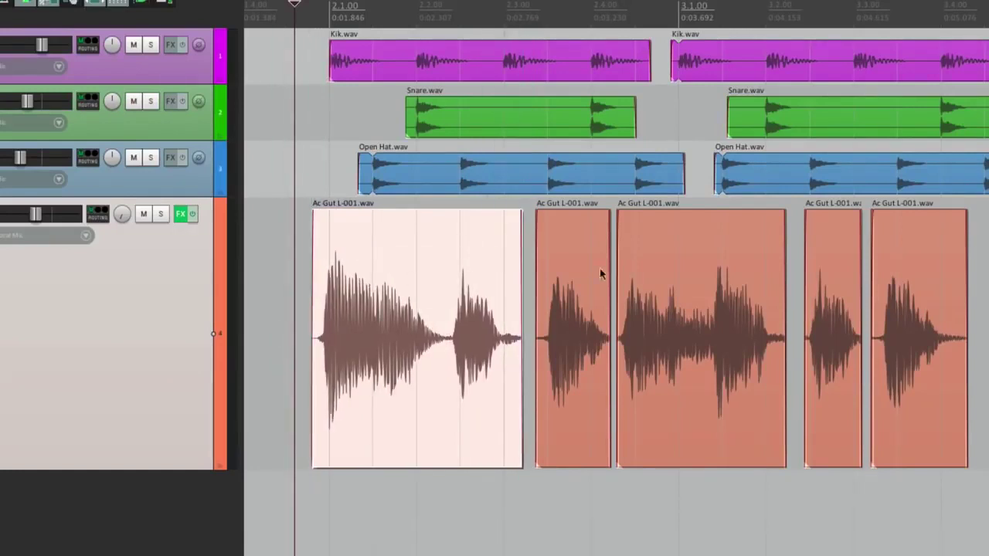
ctrl+click(682, 262)
ctrl+click(899, 247)
key(ctrl+g)
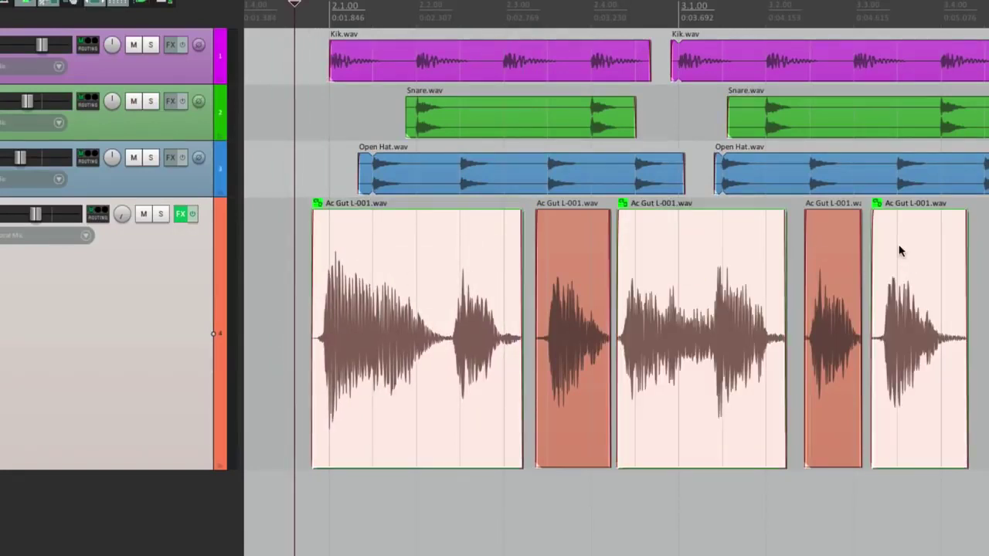
click(282, 285)
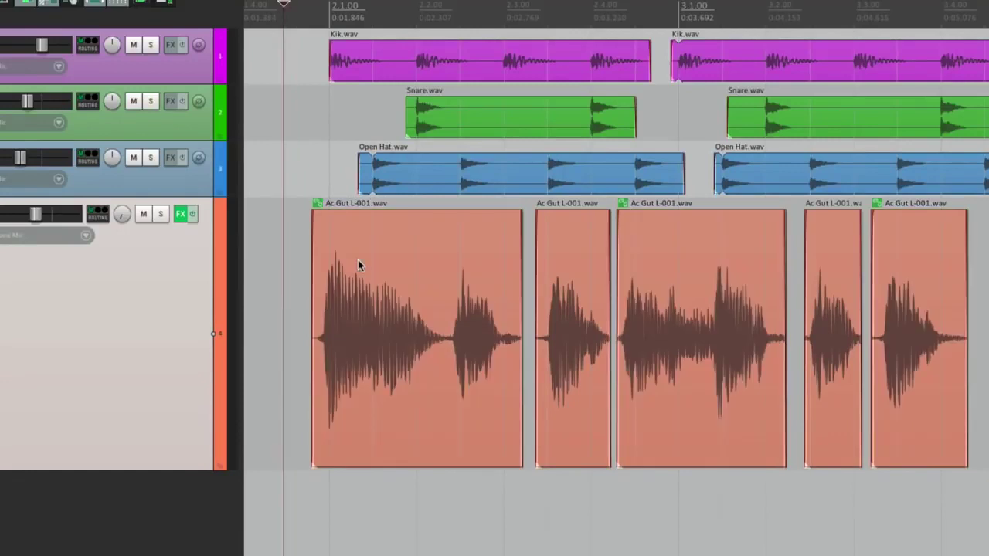
mouse_move(360, 265)
mouse_down()
mouse_move(377, 267)
mouse_move(354, 263)
mouse_up()
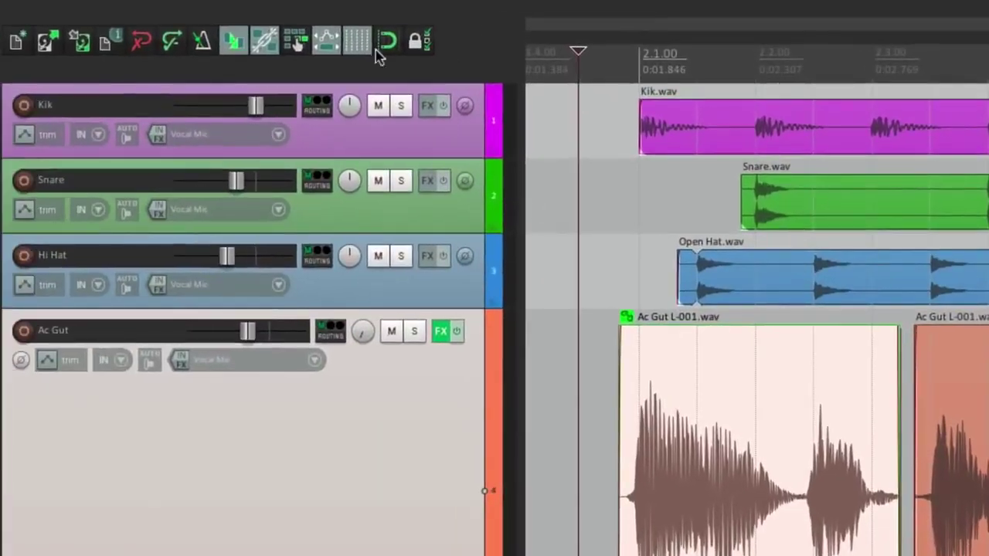
- Disable item grouping and move the first and third Ac Gut items individually
click(263, 42)
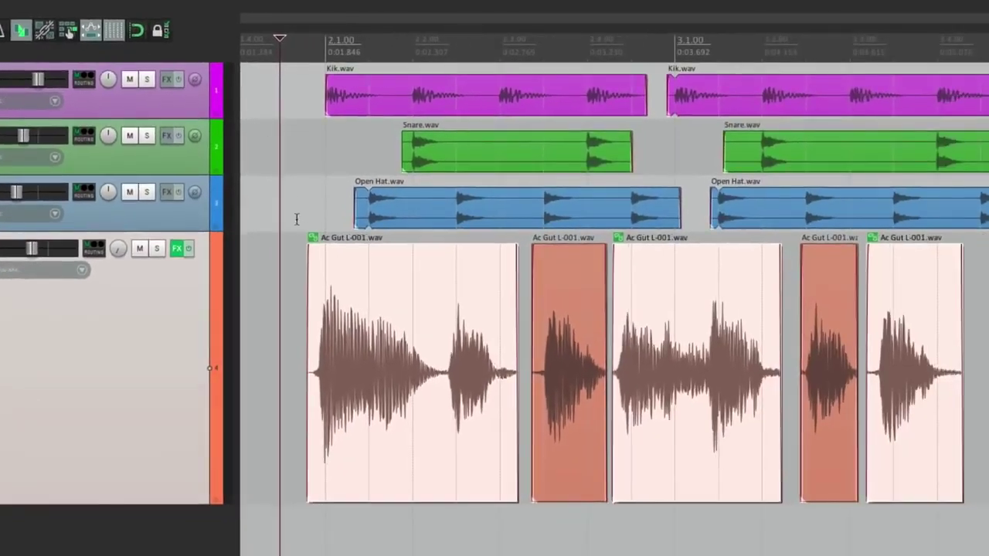
click(295, 288)
drag(380, 293, 363, 296)
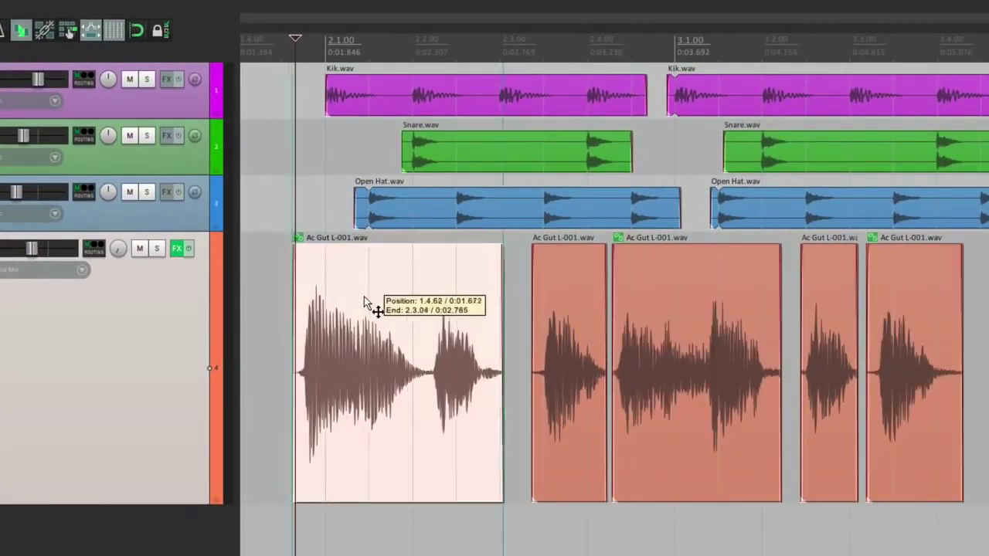
mouse_move(633, 309)
mouse_down()
mouse_move(645, 310)
mouse_move(634, 309)
mouse_up()
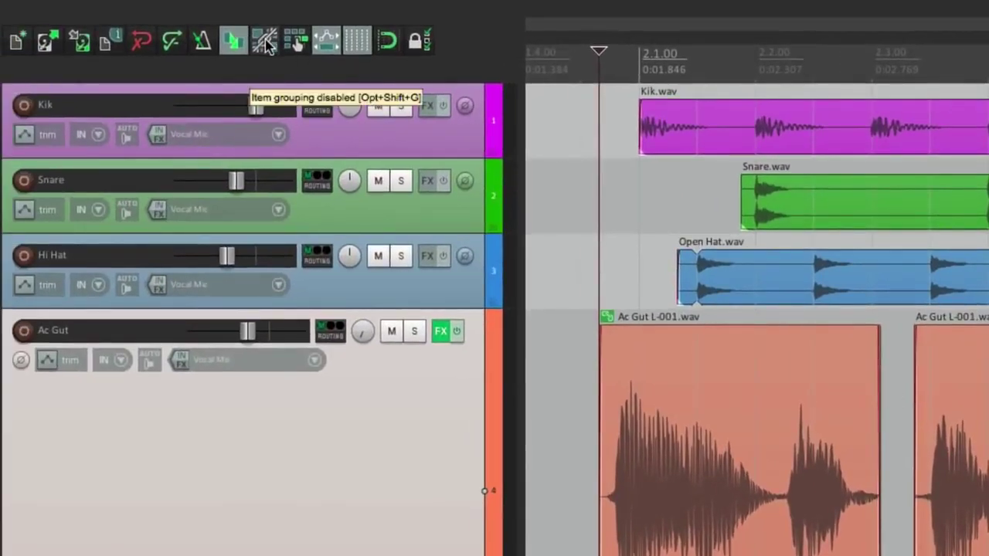
- Re-enable item grouping and move the grouped Ac Gut items slightly later together
click(266, 42)
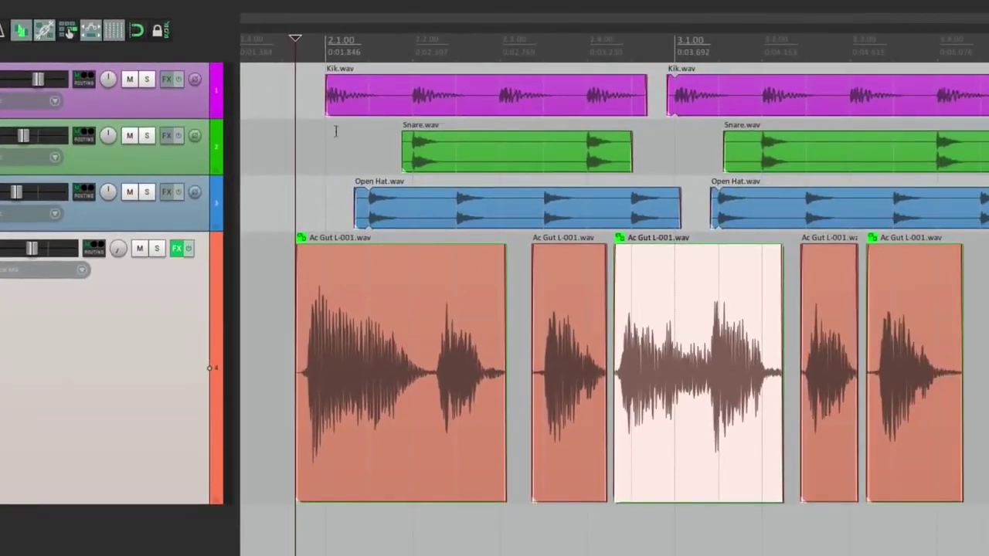
drag(380, 263, 395, 268)
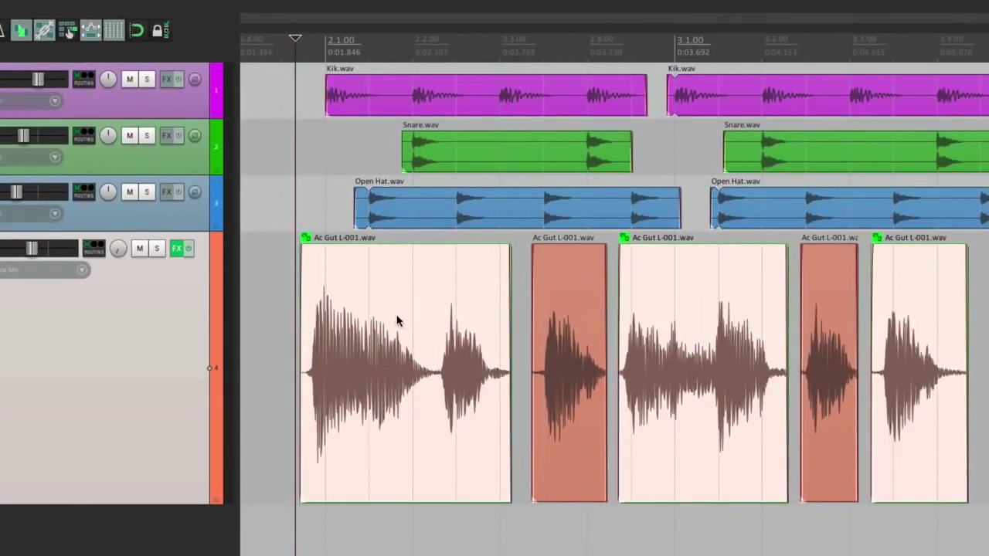
- Try deleting the grouped Ac Gut items and placing them on a new track, undoing each change
key(Delete)
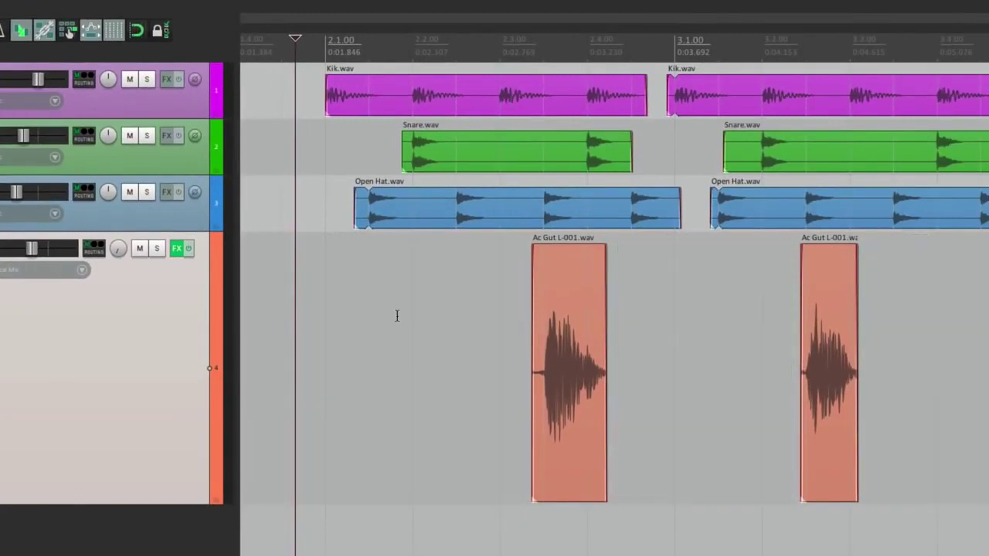
key(ctrl+z)
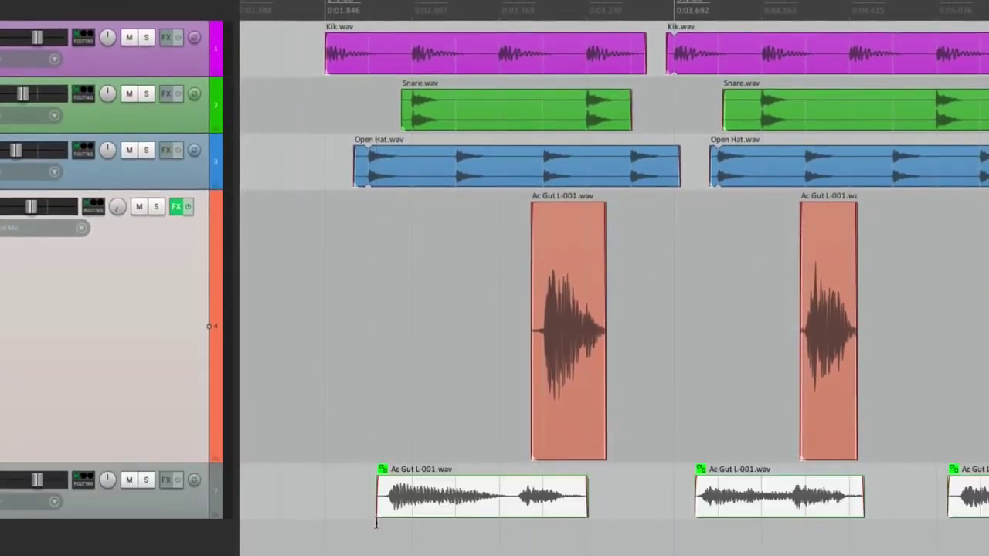
key(ctrl+z)
key(ctrl+z)
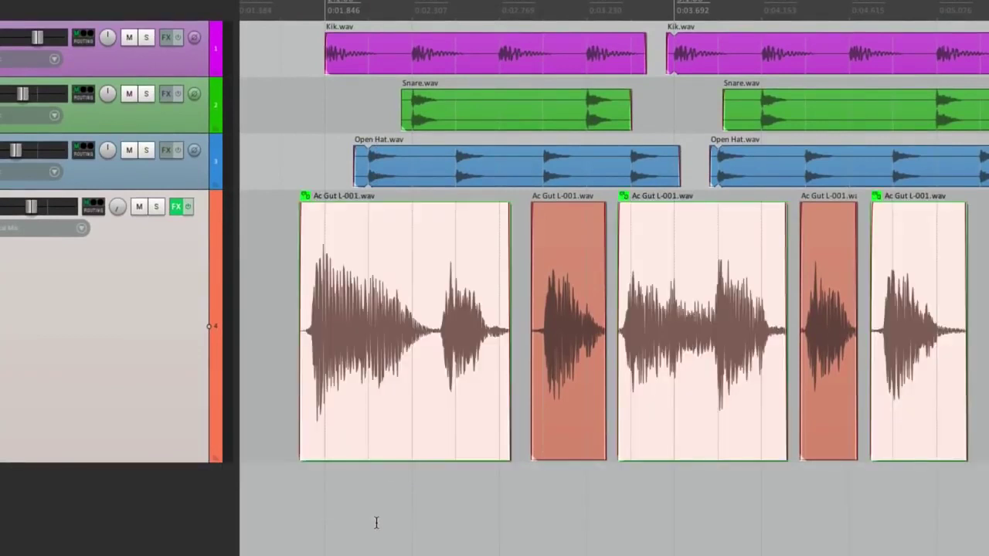
key(Delete)
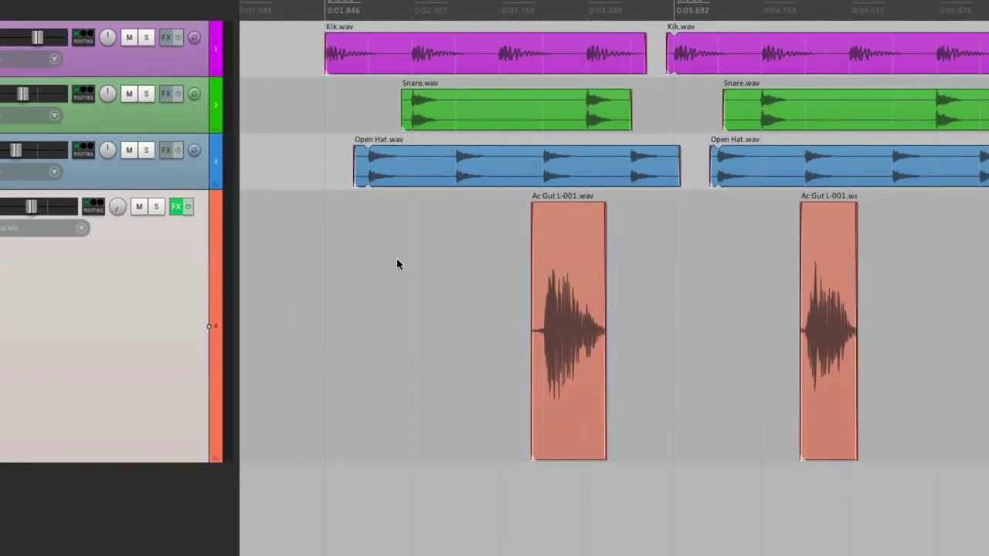
key(ctrl+z)
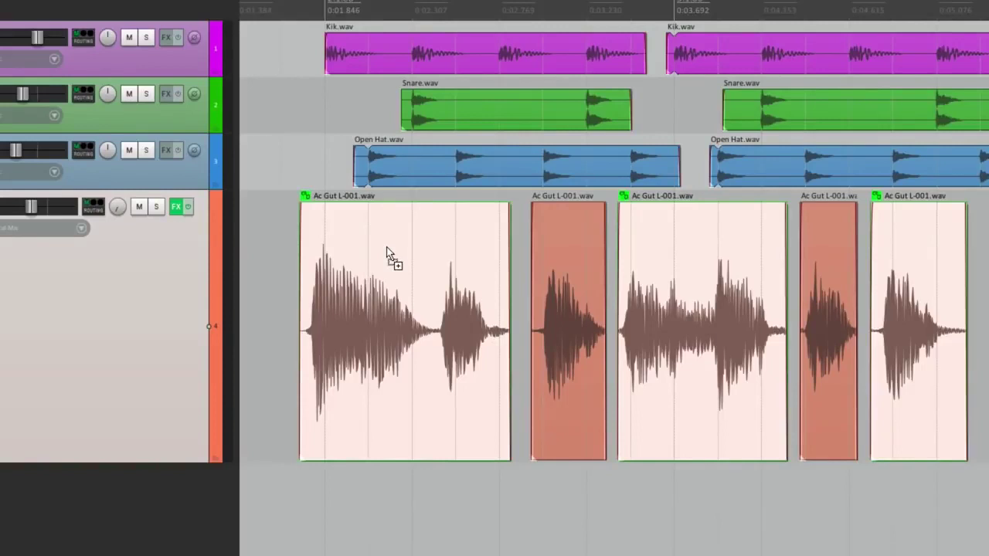
- Try copying, slipping and time-stretching the grouped Ac Gut items together, and undo the edits
drag(390, 255, 402, 510)
key(ctrl+z)
drag(383, 325, 409, 325)
drag(303, 320, 335, 329)
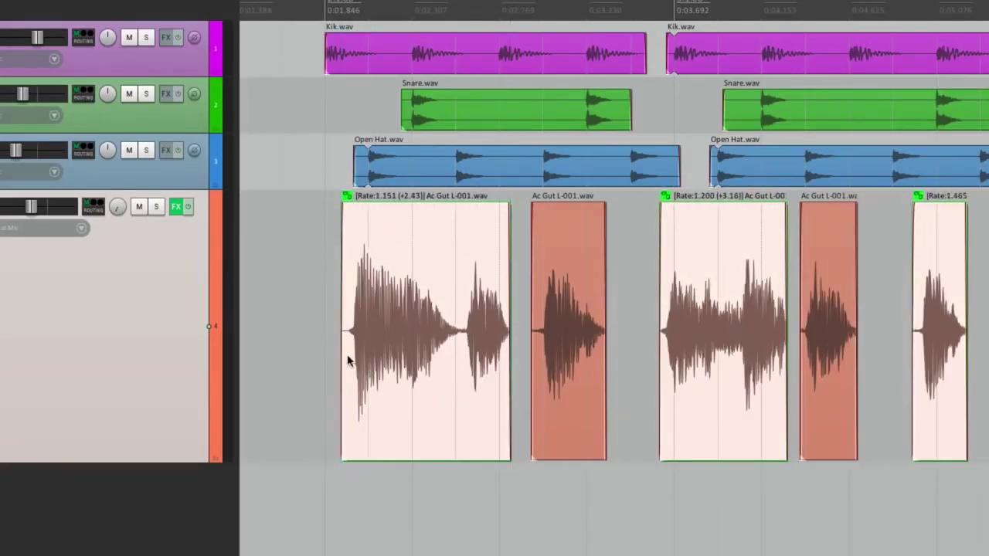
key(ctrl+z)
key(ctrl+z)
key(ctrl+z)
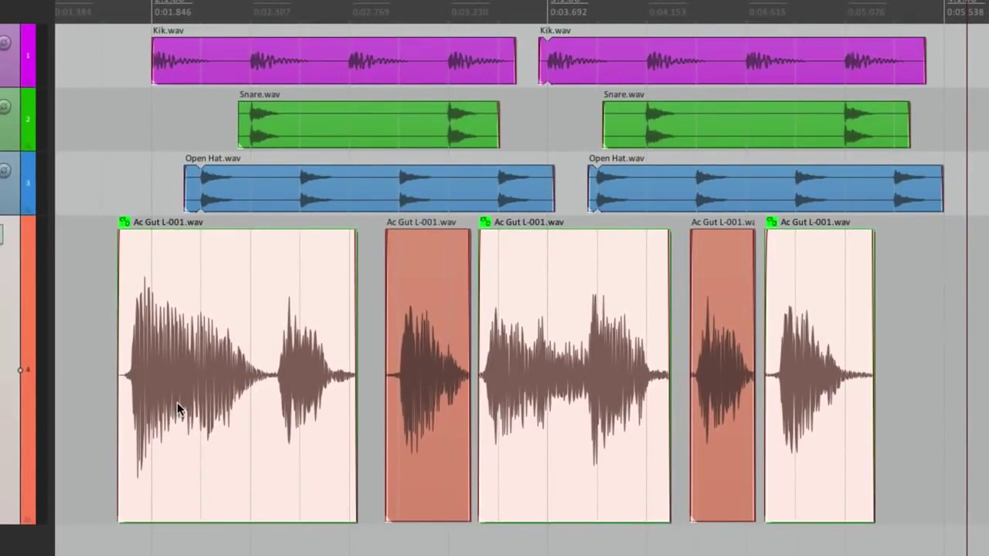
- Ungroup the Ac Gut items, and group all Kik, Snare, Open Hat and Ac Gut items across the four tracks together
click(103, 316)
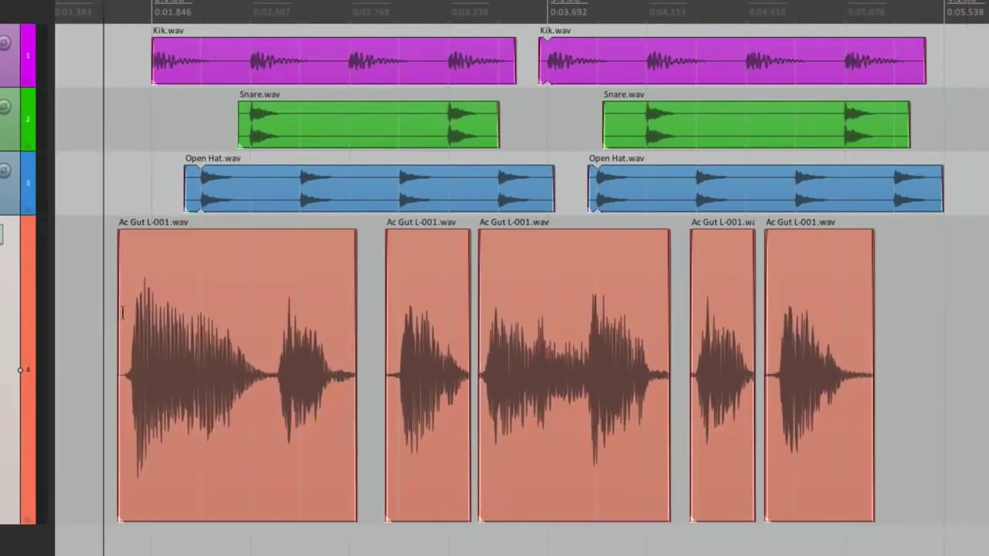
click(210, 300)
shift+click(822, 282)
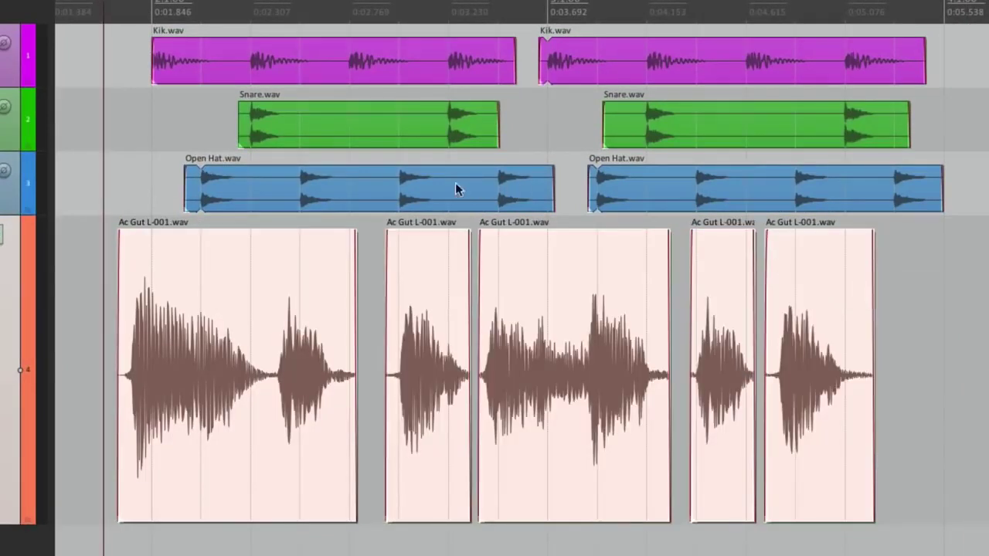
ctrl+click(400, 187)
ctrl+click(637, 186)
ctrl+click(463, 137)
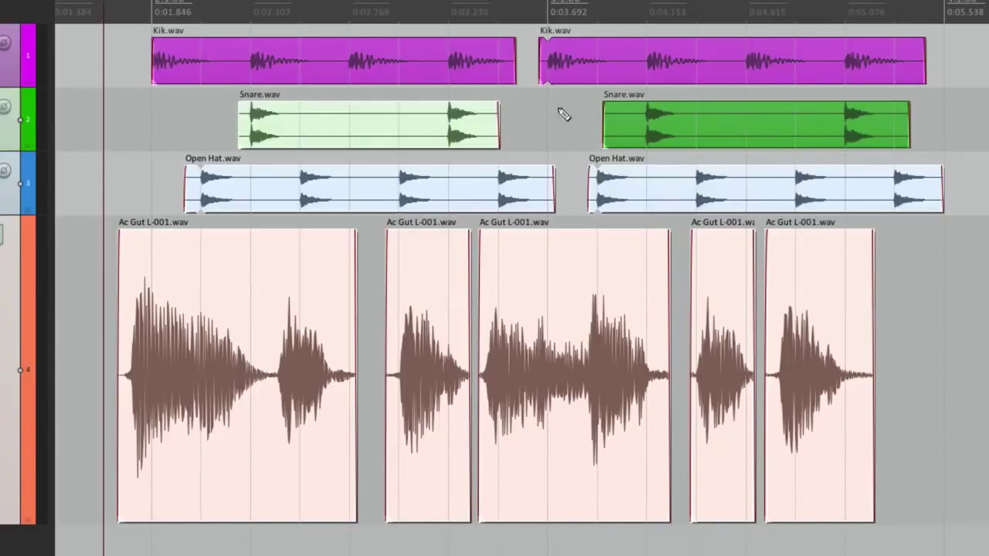
ctrl+click(638, 115)
ctrl+click(612, 46)
ctrl+click(474, 78)
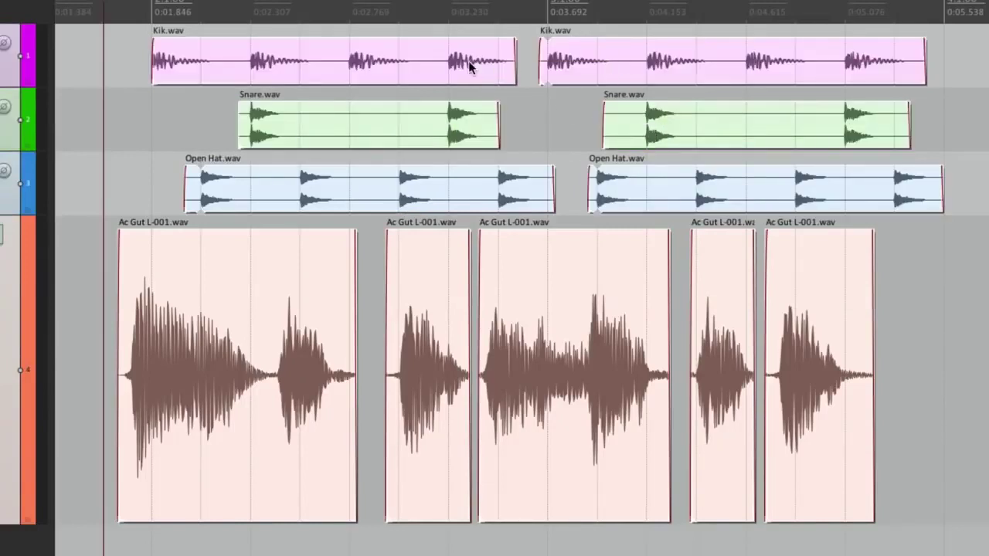
scroll(469, 68, down, 3)
scroll(315, 172, right, 2)
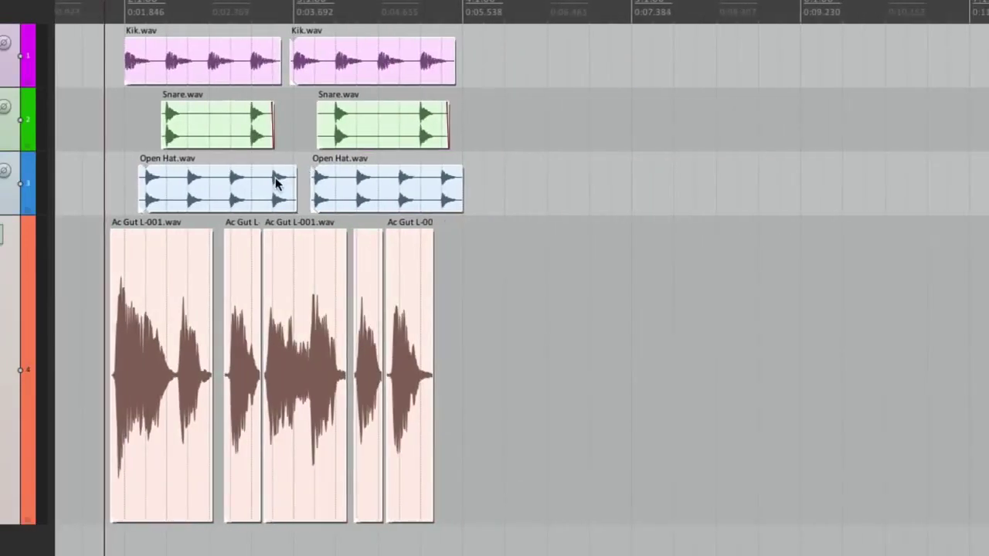
key(ctrl+g)
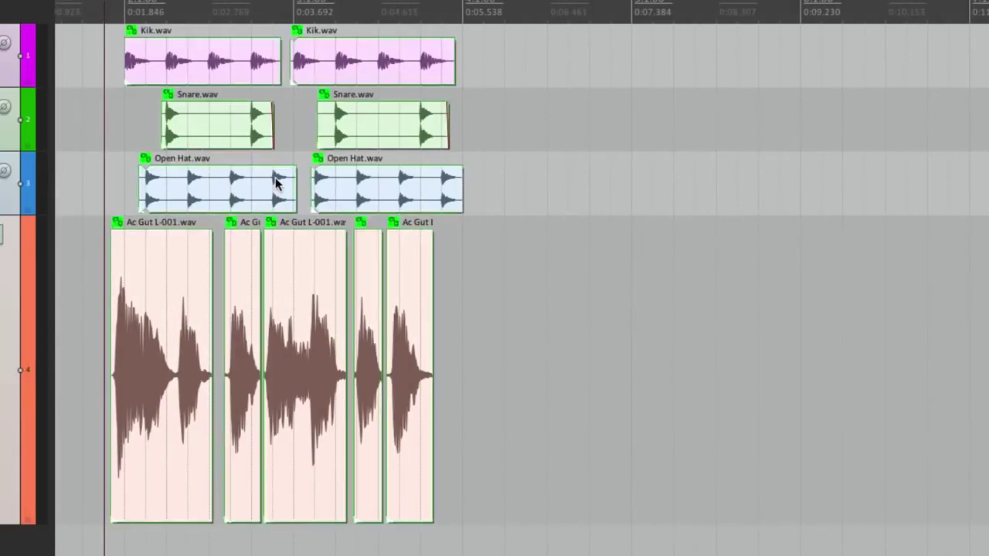
click(99, 267)
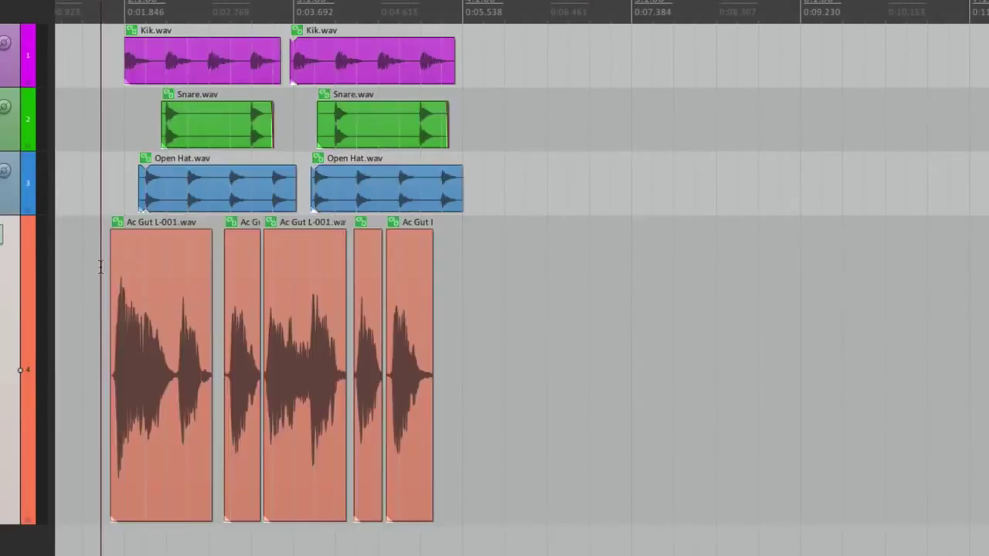
- Shift the four-track group slightly earlier, try copying it further along the timeline, and reselect the original group after deleting the copy
drag(190, 60, 533, 45)
key(Delete)
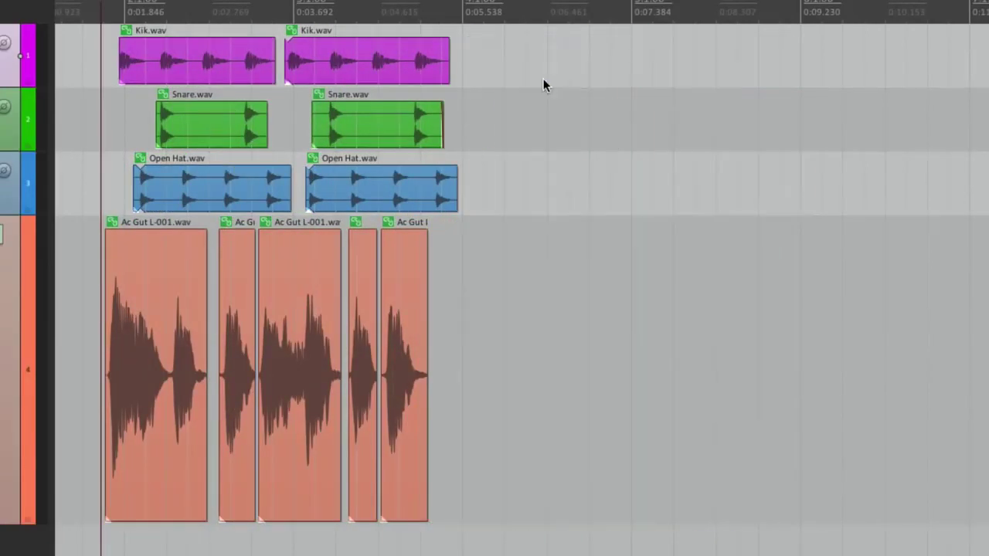
click(189, 66)
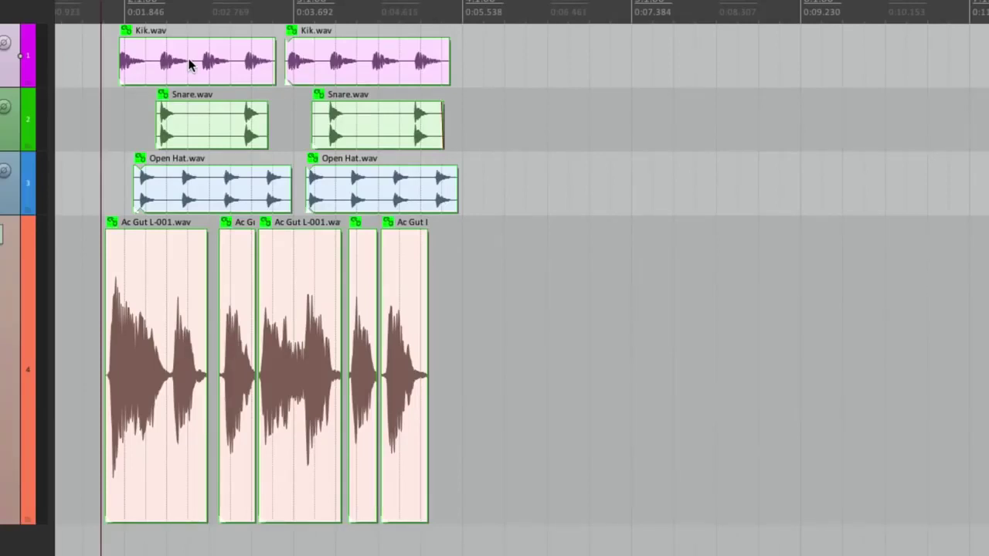
- Ungroup all items, and group the first and third Ac Gut items with the second Snare, first Kik and first Open Hat items
click(94, 277)
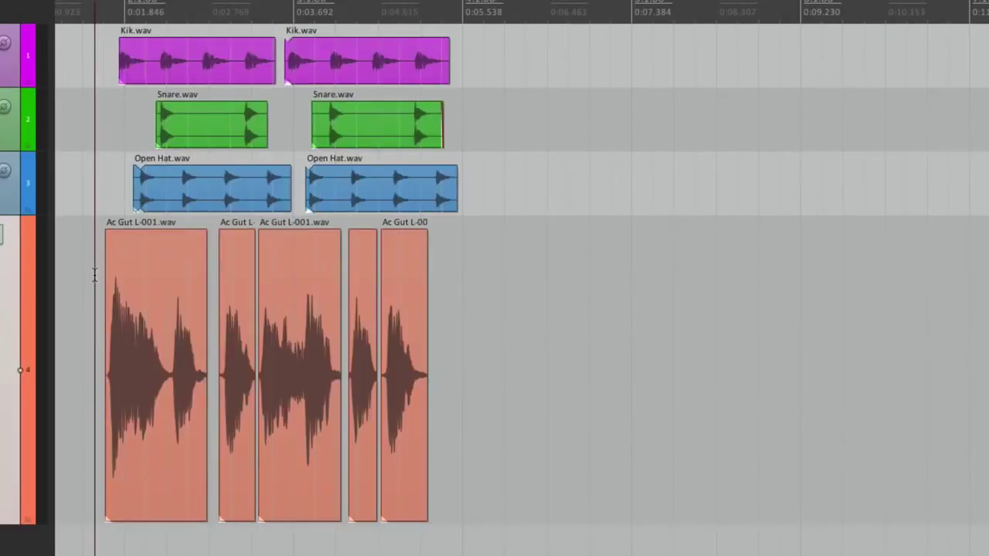
key(plus)
key(plus)
click(247, 304)
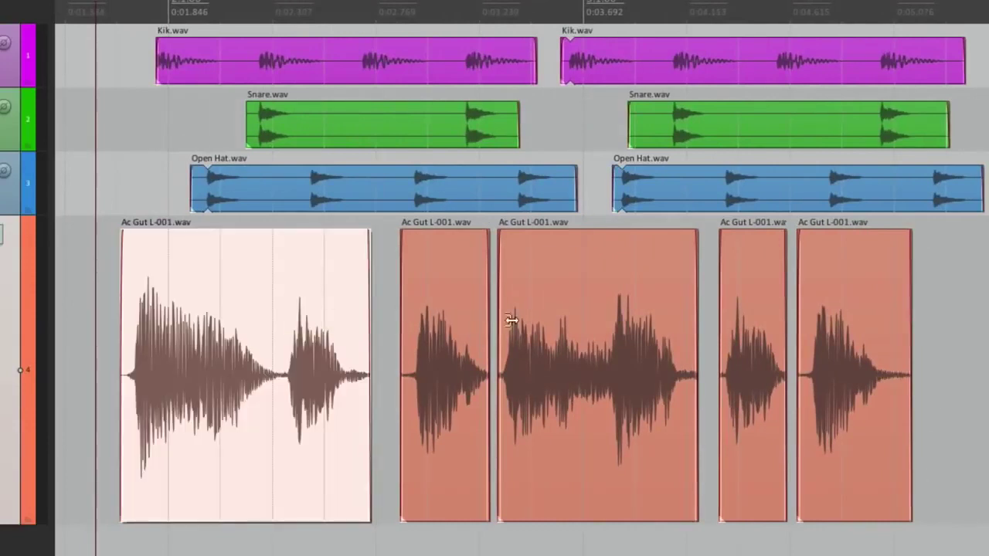
shift+click(584, 323)
shift+click(741, 127)
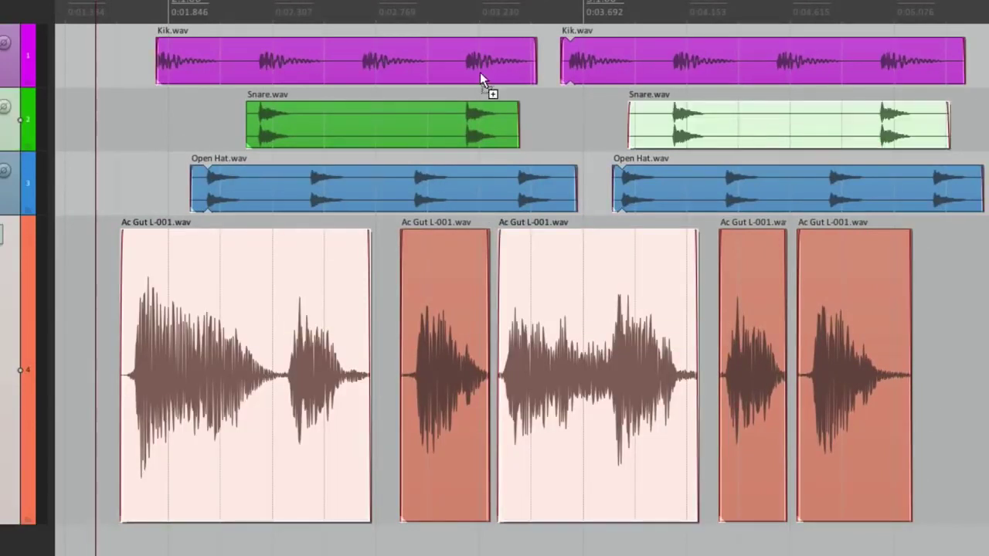
shift+click(414, 71)
shift+click(445, 180)
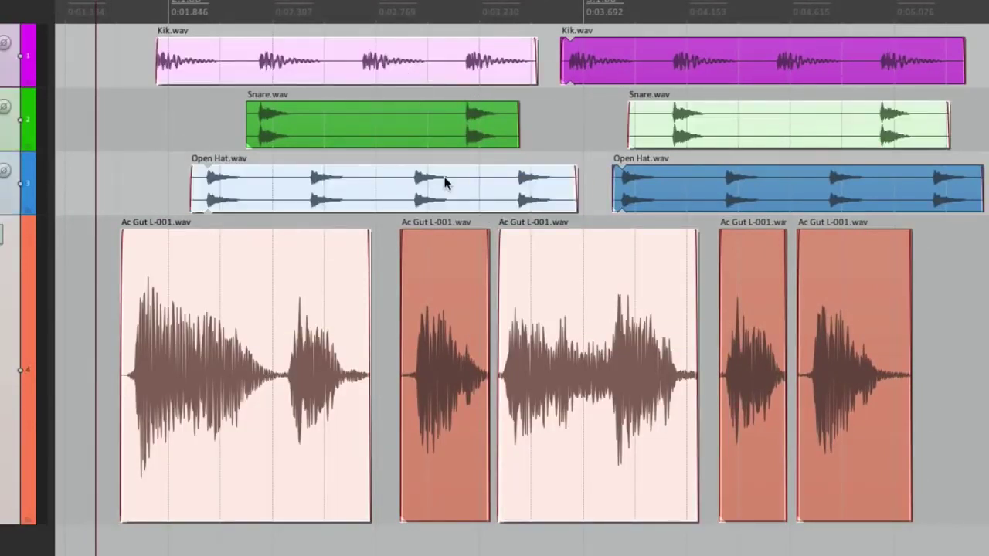
key(ctrl+g)
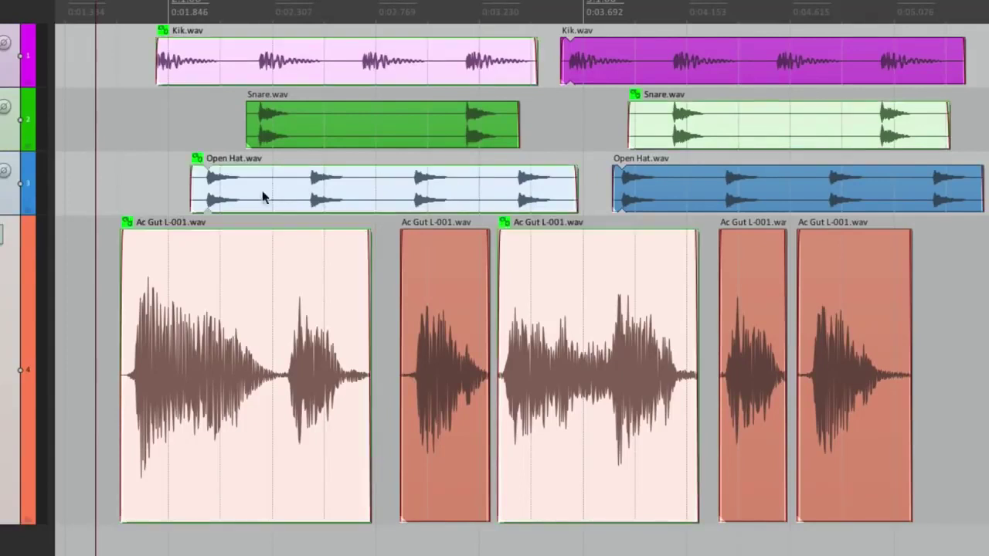
- Reselect the mixed group through its first Ac Gut item, try moving it along the timeline, and undo the move
click(90, 317)
click(266, 303)
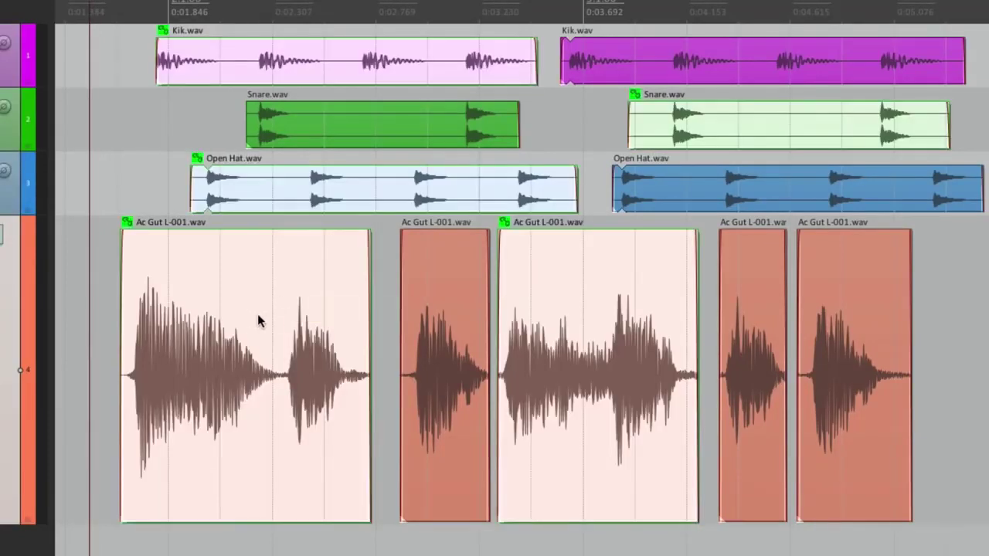
mouse_move(257, 313)
mouse_down()
mouse_move(234, 317)
mouse_move(249, 316)
mouse_move(244, 327)
mouse_up()
key(ctrl+z)
- Try deleting the mixed group, and try cutting and pasting it further along the timeline, undoing each change
click(101, 287)
click(209, 287)
key(Delete)
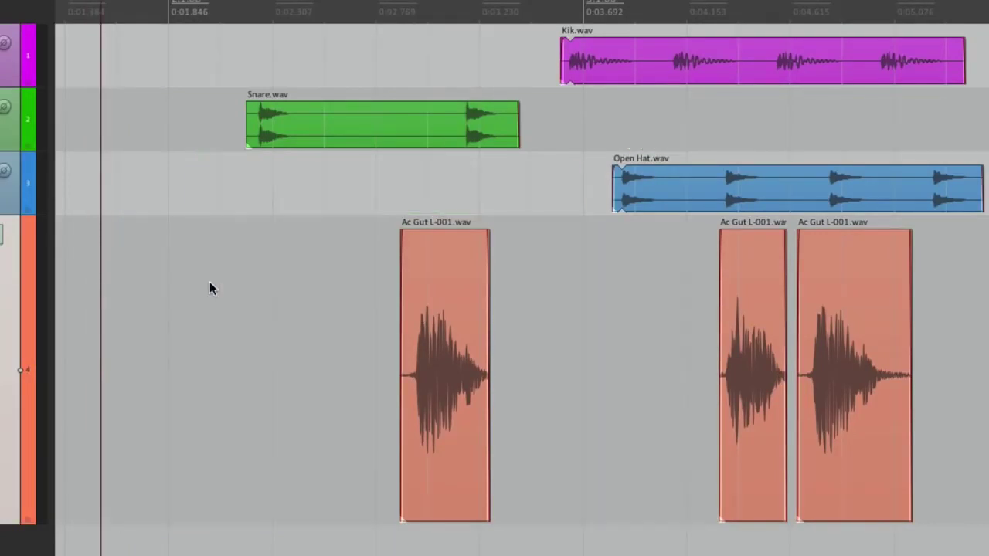
key(ctrl+z)
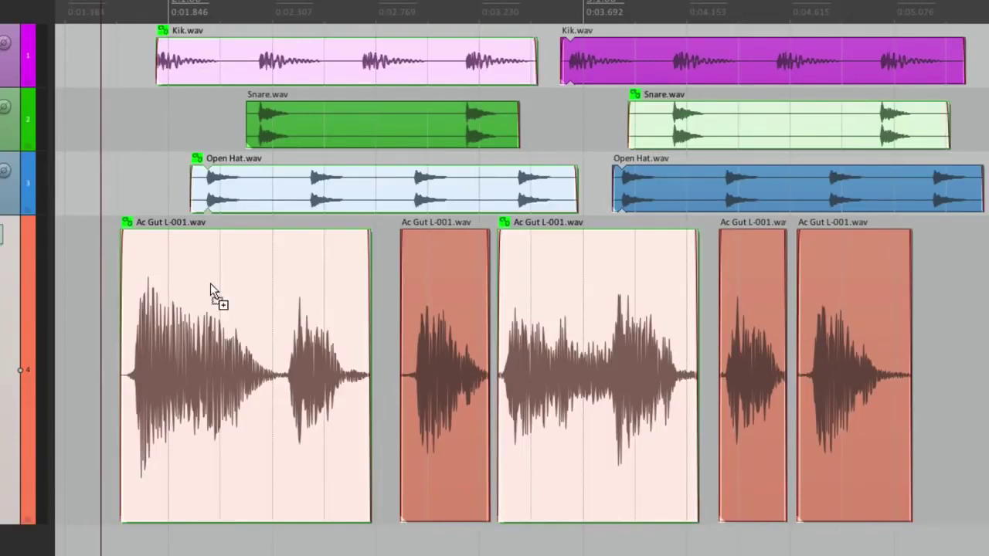
key(Delete)
scroll(209, 281, right, 5)
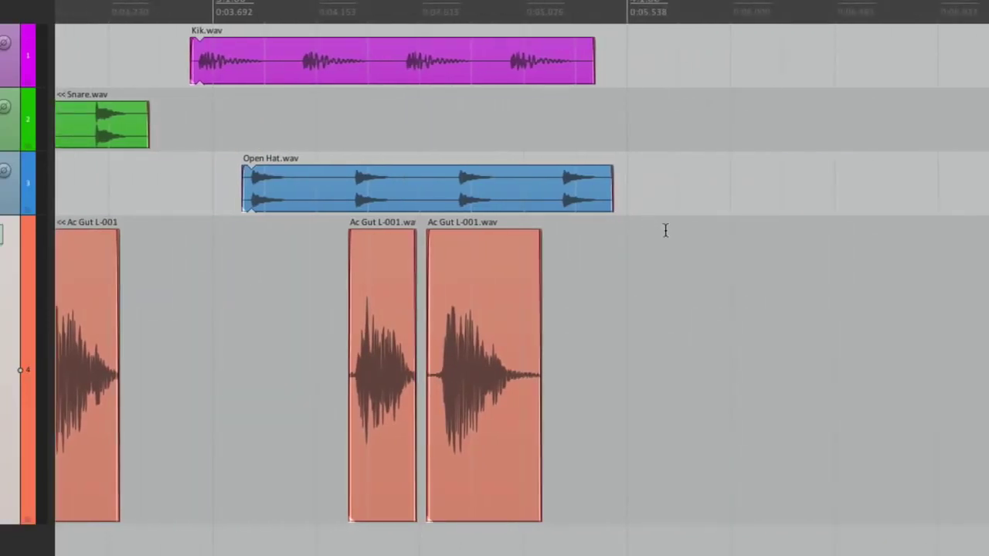
key(ctrl+v)
scroll(309, 70, left, 20)
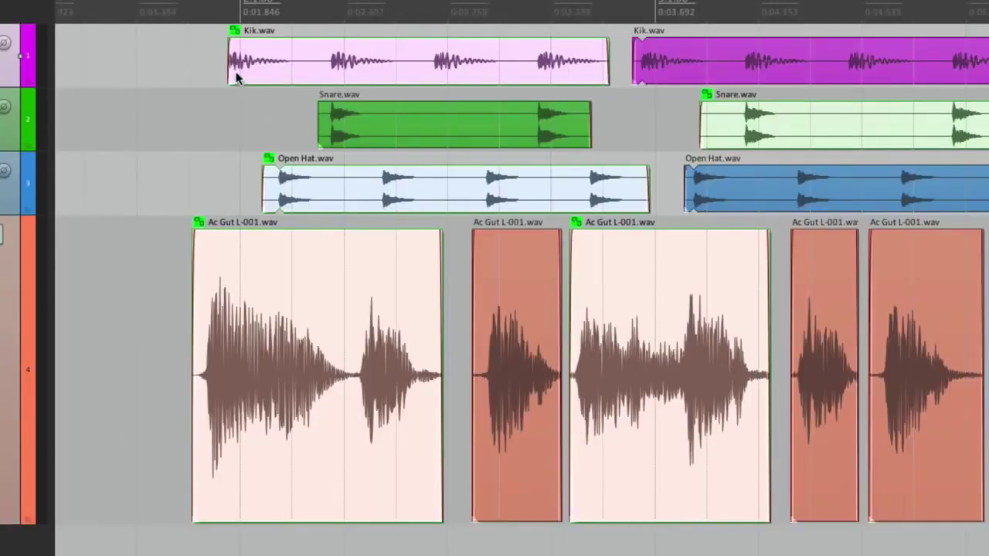
- Try time-stretching the mixed group by extending the start of the first Kik item earlier, and undo the edits
drag(236, 64, 194, 62)
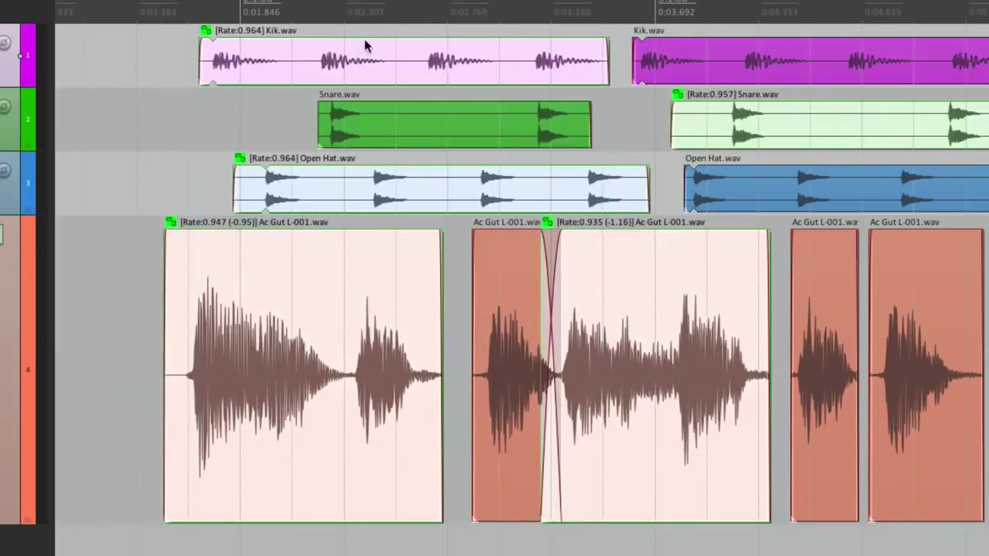
mouse_move(363, 38)
mouse_down()
mouse_move(363, 67)
mouse_move(360, 20)
mouse_move(357, 53)
mouse_up()
key(ctrl+z)
key(ctrl+z)
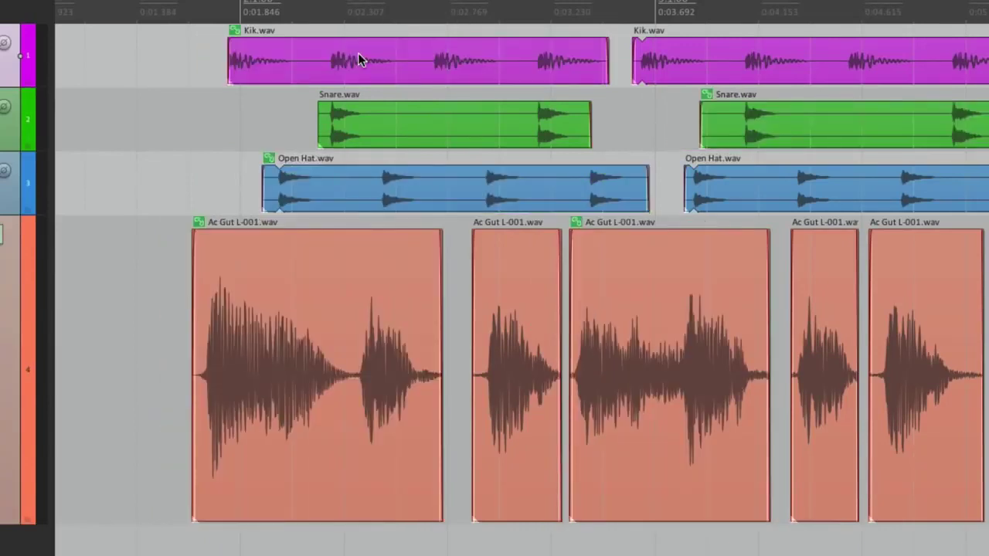